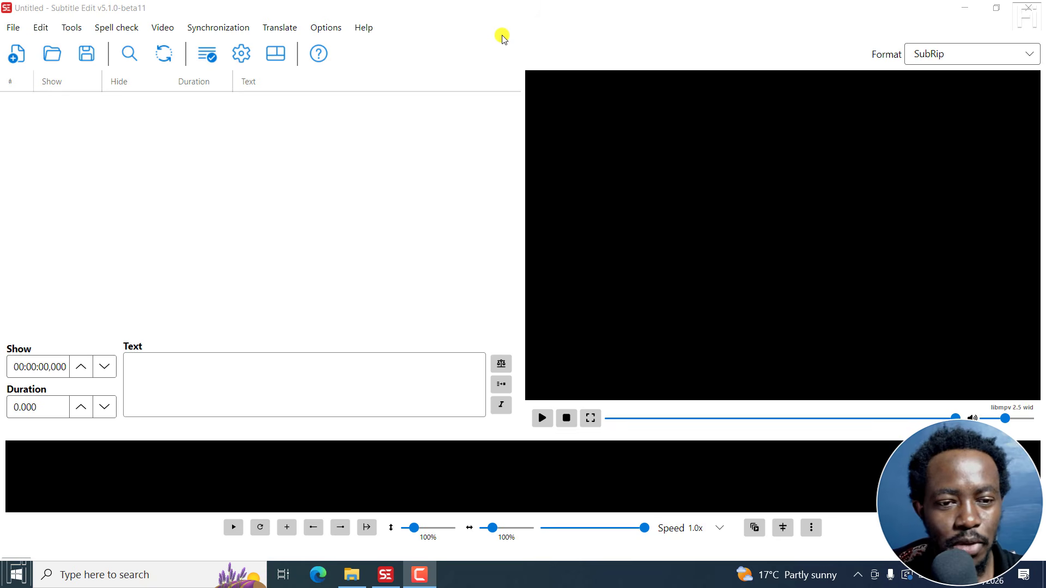
# Switch to File Explorer, open the Sync Text in Subtitle Edit folder, and view the Sonix transcript text file before closing it
pyautogui.click(453, 5)
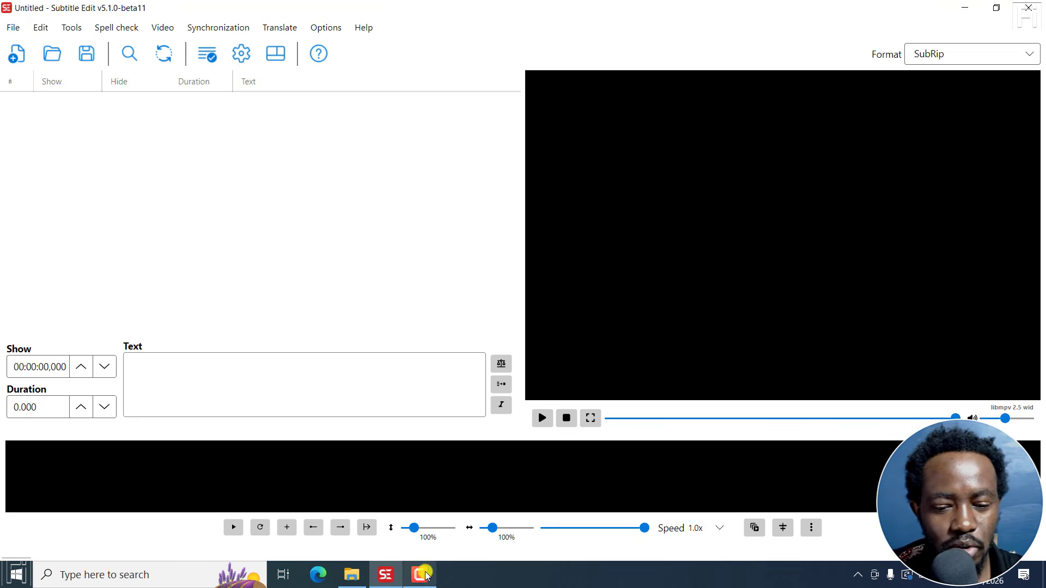
pyautogui.click(351, 575)
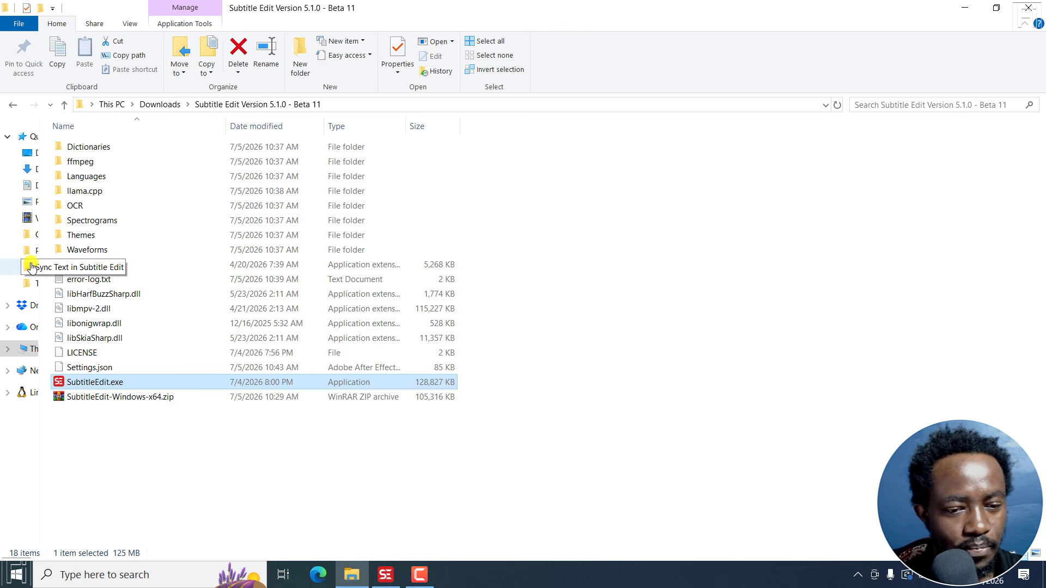
pyautogui.click(32, 267)
pyautogui.click(88, 191)
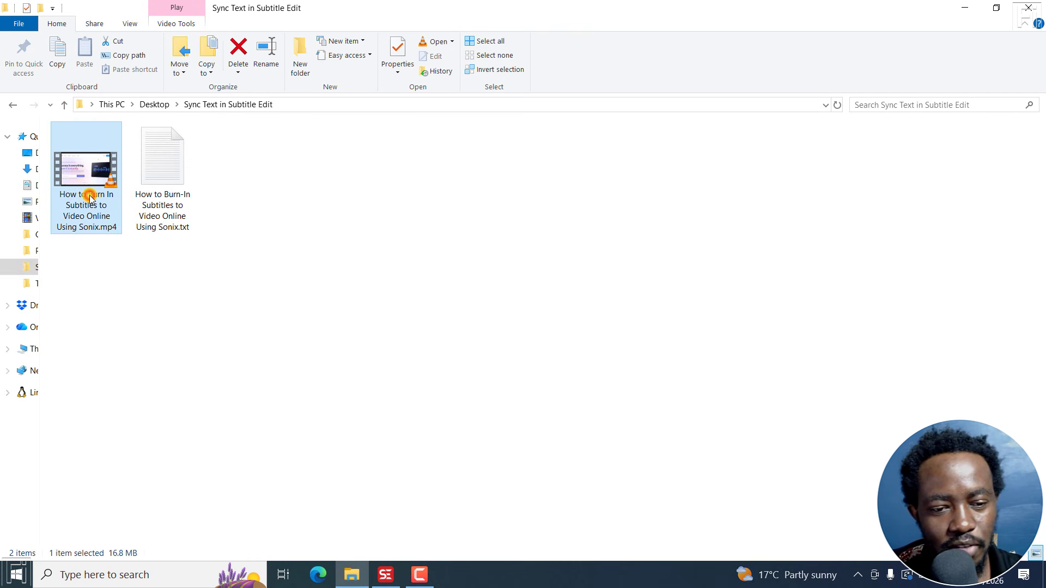
pyautogui.click(163, 206)
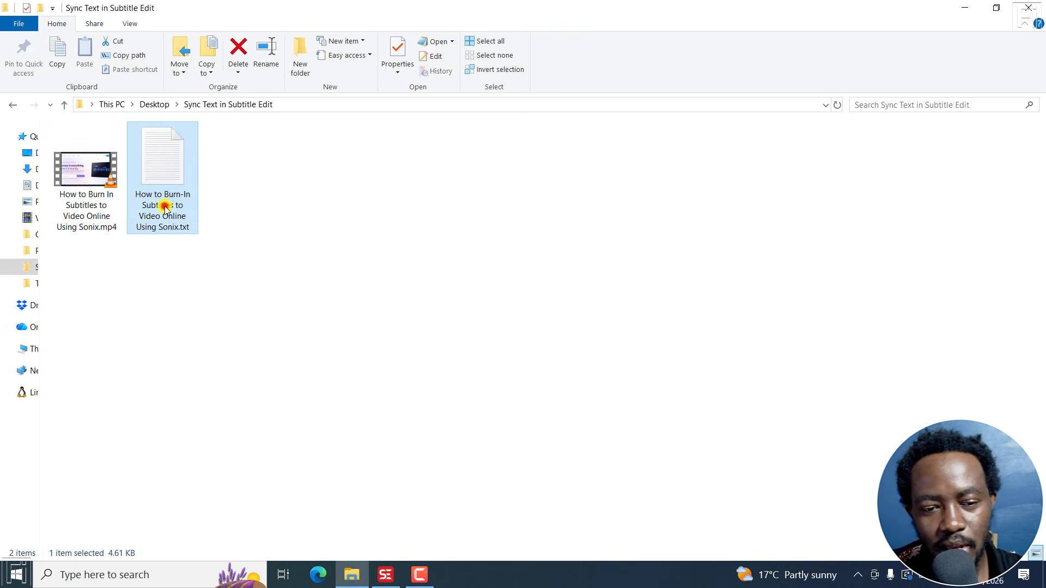
pyautogui.doubleClick(158, 172)
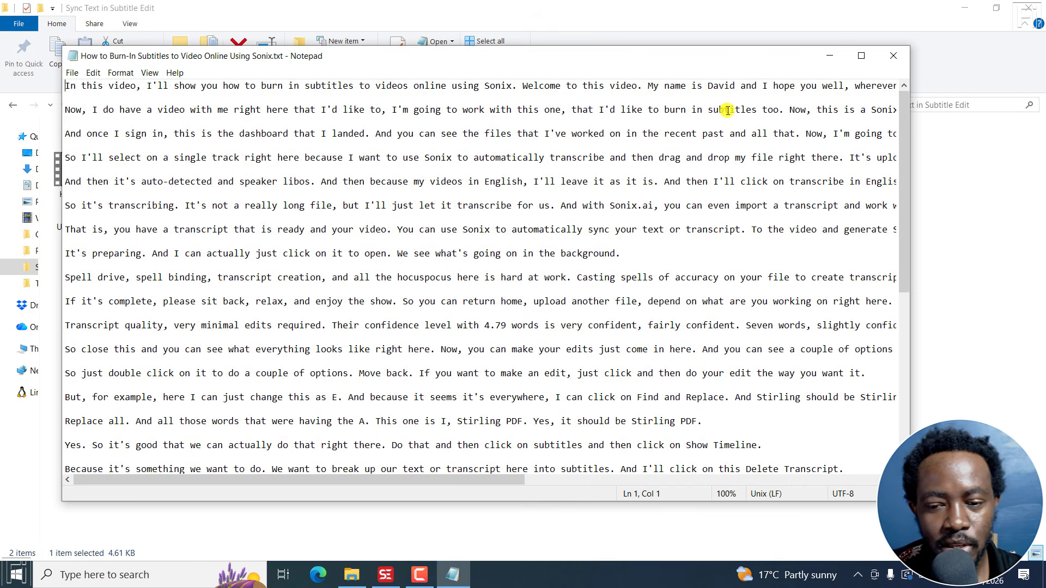
pyautogui.click(894, 55)
pyautogui.click(562, 375)
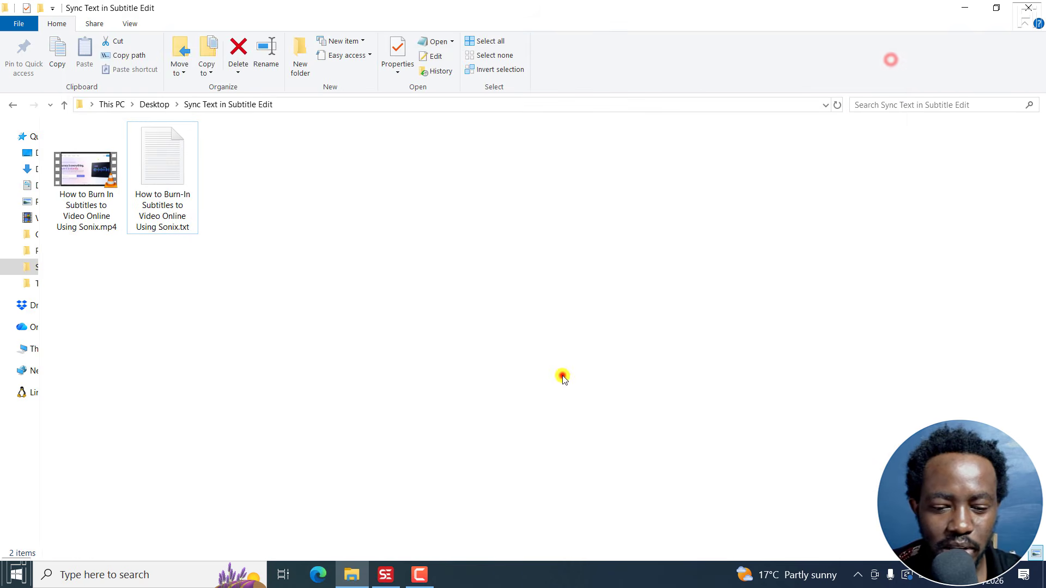
# Switch to Subtitle Edit and load How to Burn-In Subtitles to Video Online Using Sonix.txt through the plain text import
pyautogui.click(385, 575)
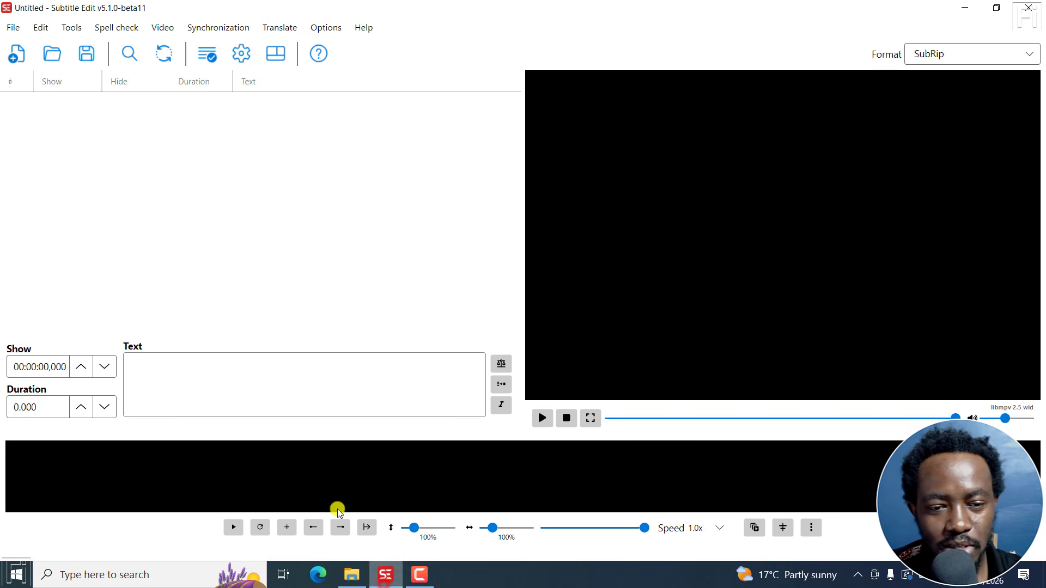
pyautogui.click(6, 29)
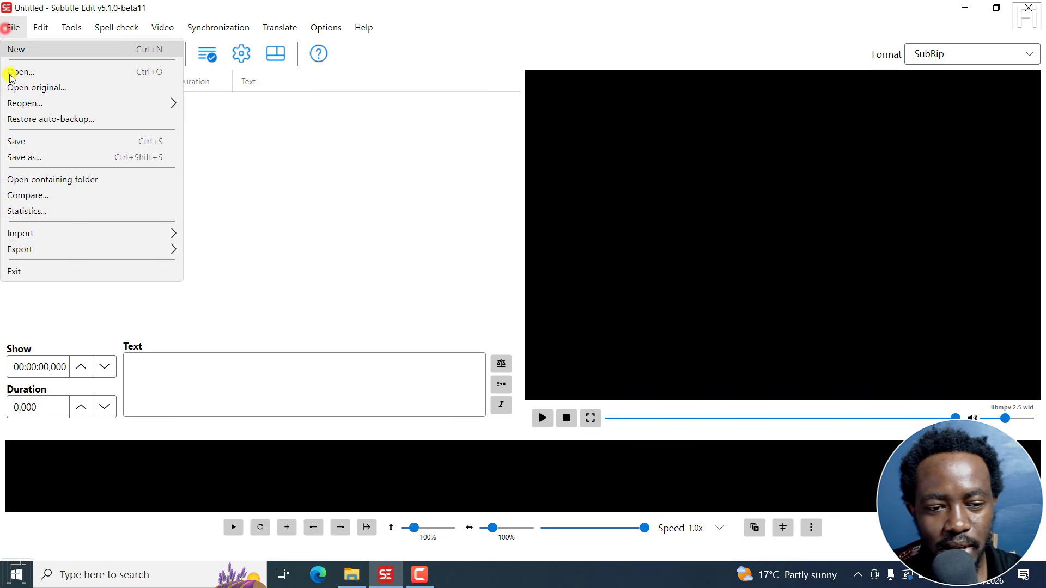
pyautogui.click(26, 233)
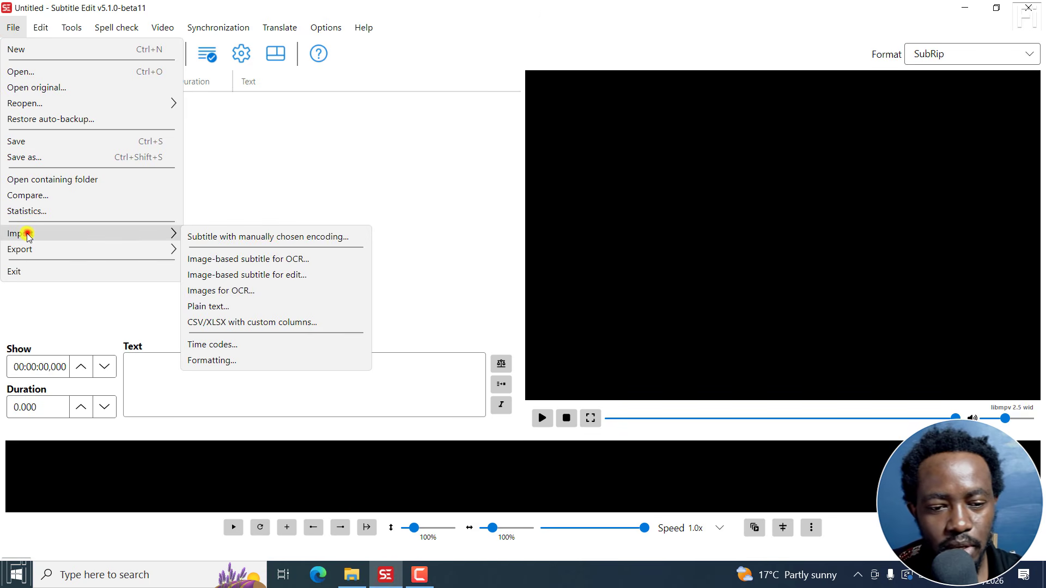
pyautogui.click(241, 307)
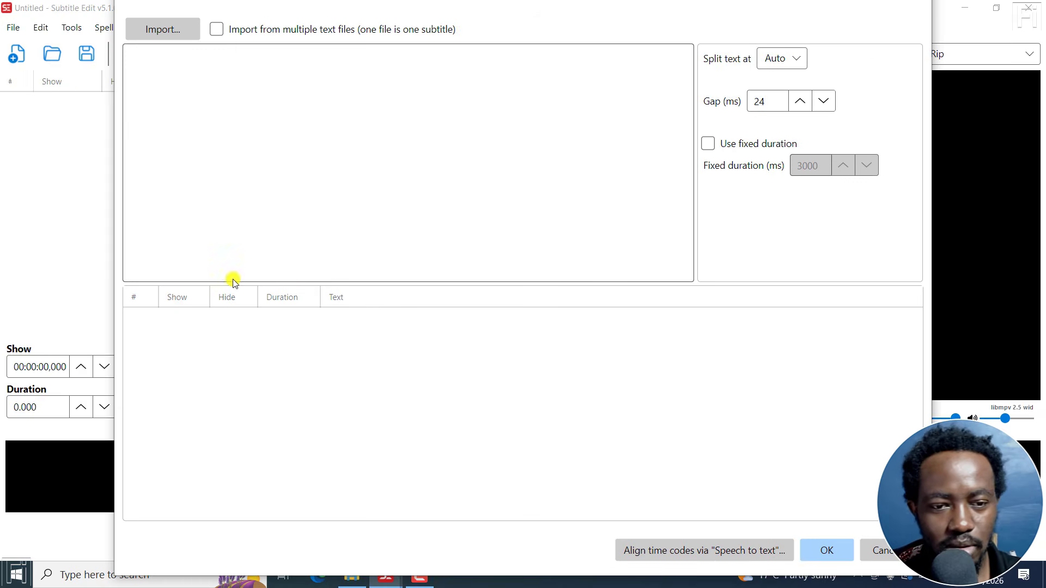
pyautogui.click(150, 34)
pyautogui.click(212, 136)
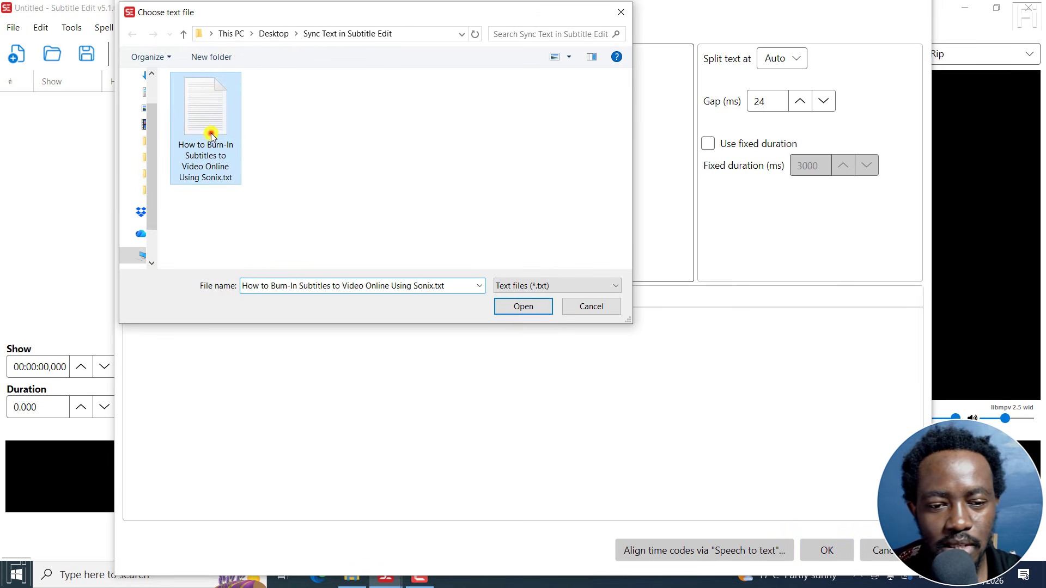
pyautogui.click(505, 315)
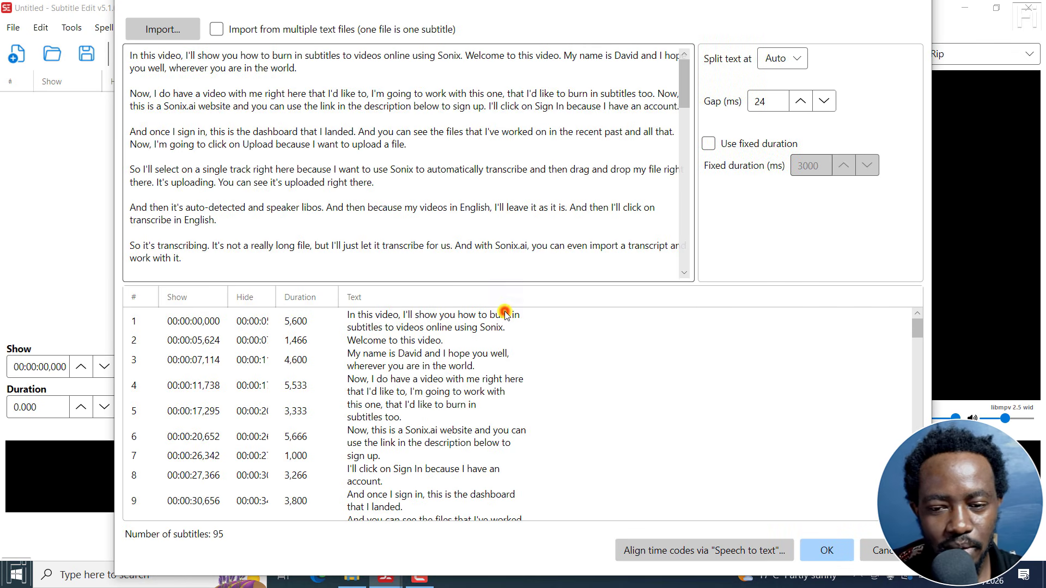
# Review the text-splitting options and the list of generated subtitle lines, then accept the import with automatic splitting
pyautogui.click(797, 60)
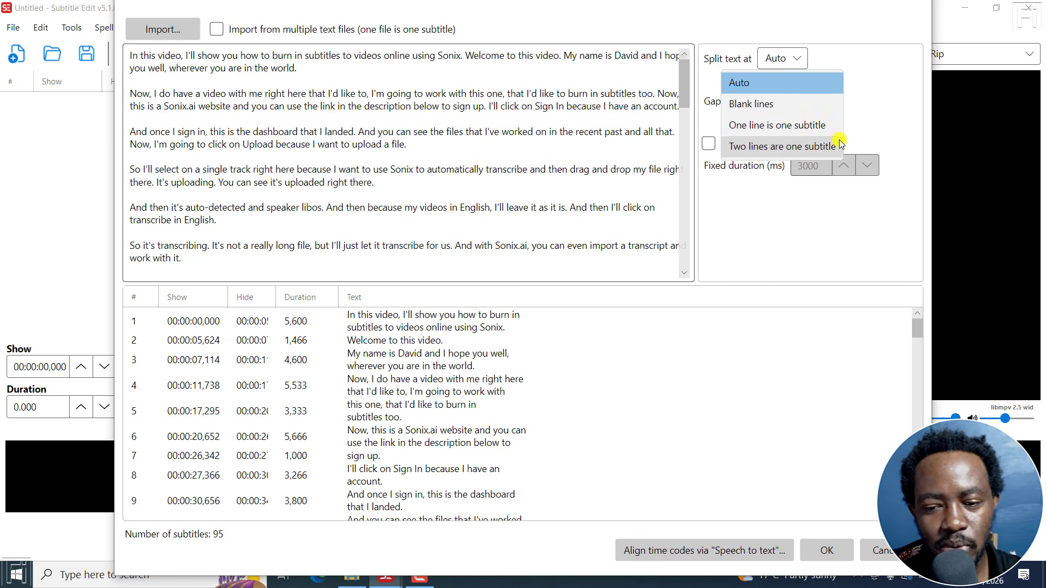
pyautogui.click(878, 65)
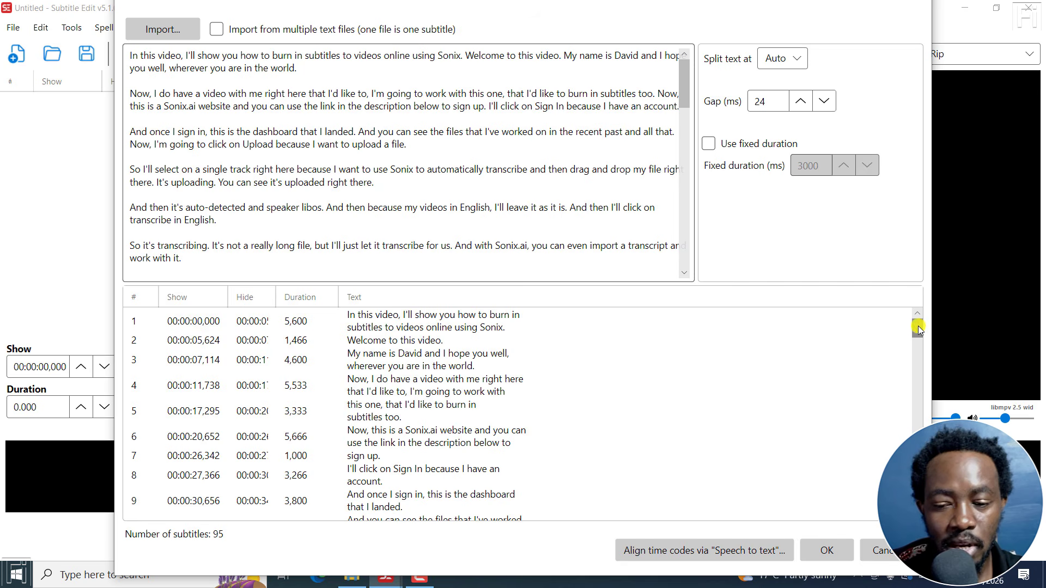
pyautogui.moveTo(919, 329); pyautogui.dragTo(919, 344)
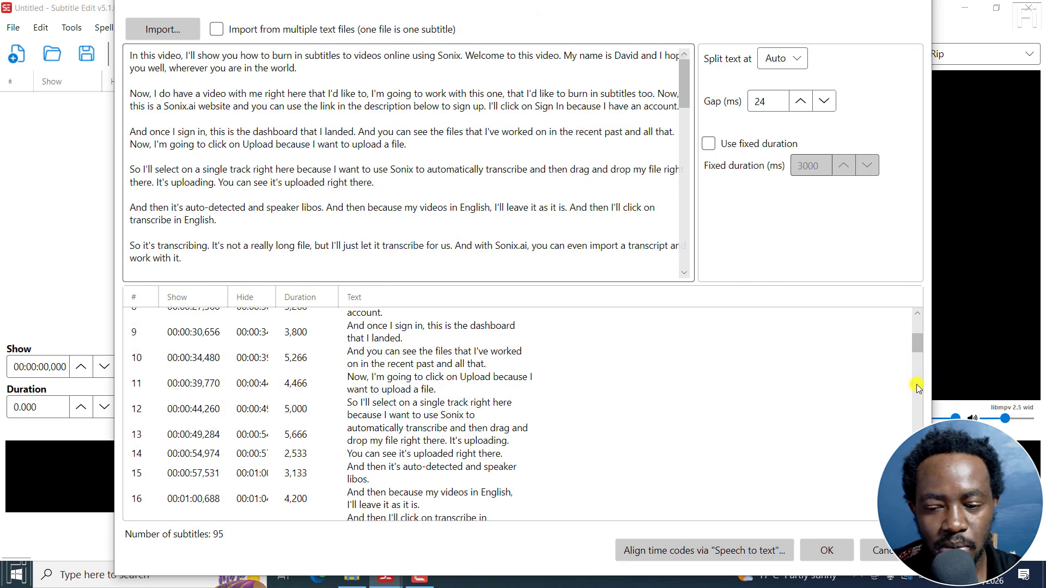
pyautogui.scroll(-20, 917, 346)
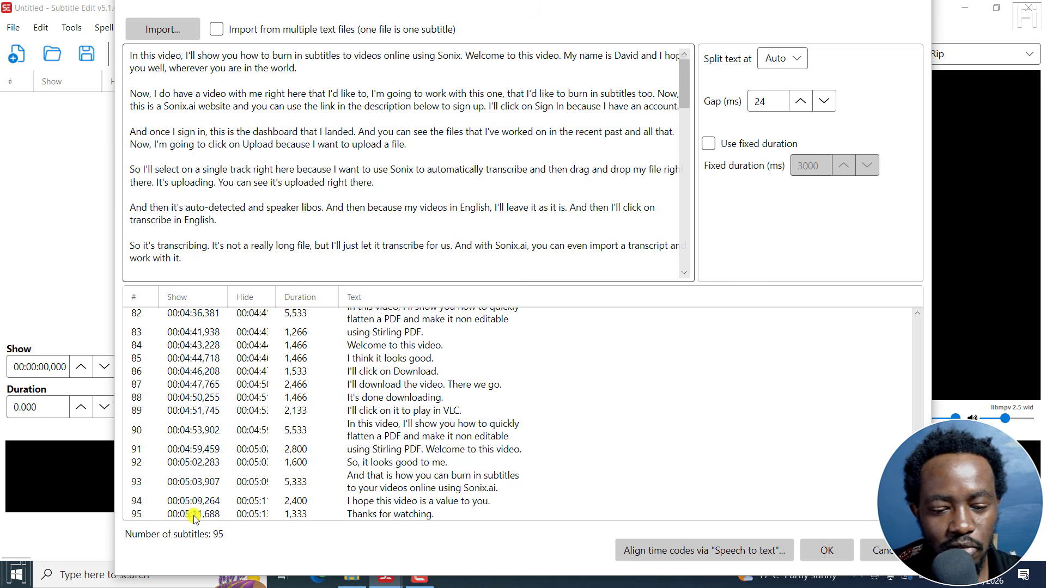
pyautogui.click(826, 553)
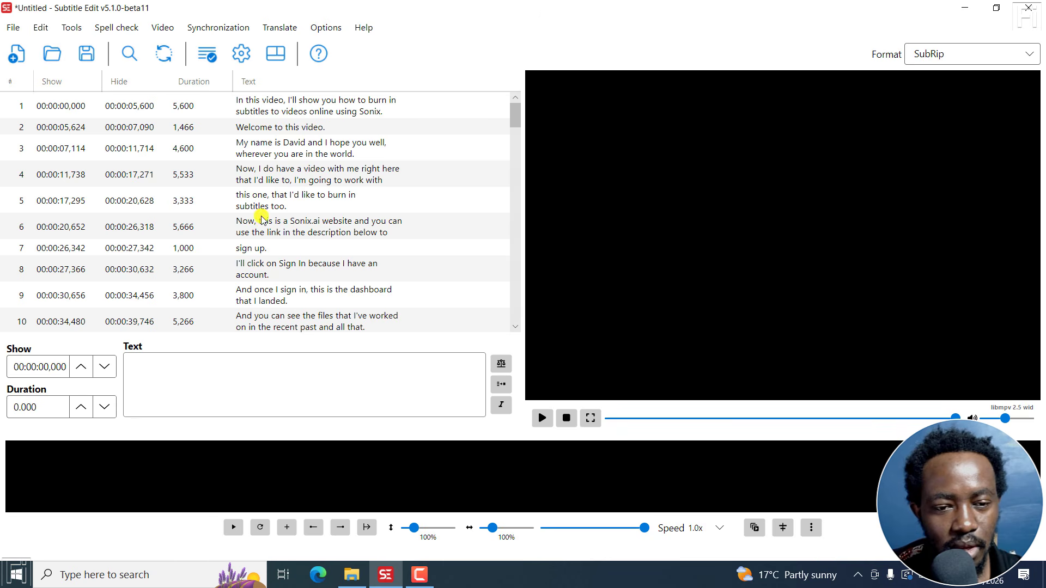
# Open the video How to Burn In Subtitles to Video Online Using Sonix.mp4 alongside the imported subtitles
pyautogui.click(162, 27)
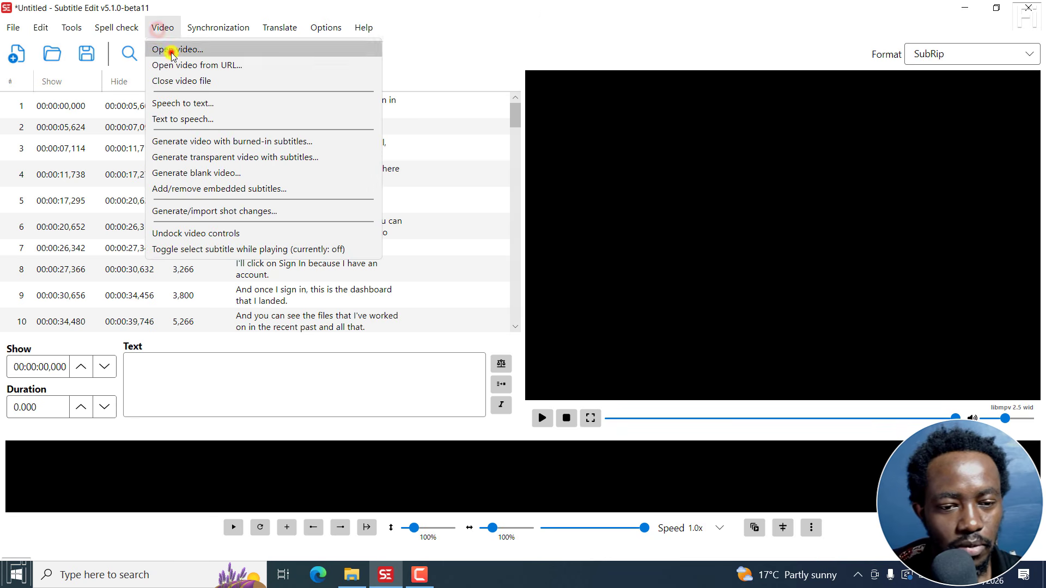
pyautogui.click(169, 49)
pyautogui.click(95, 156)
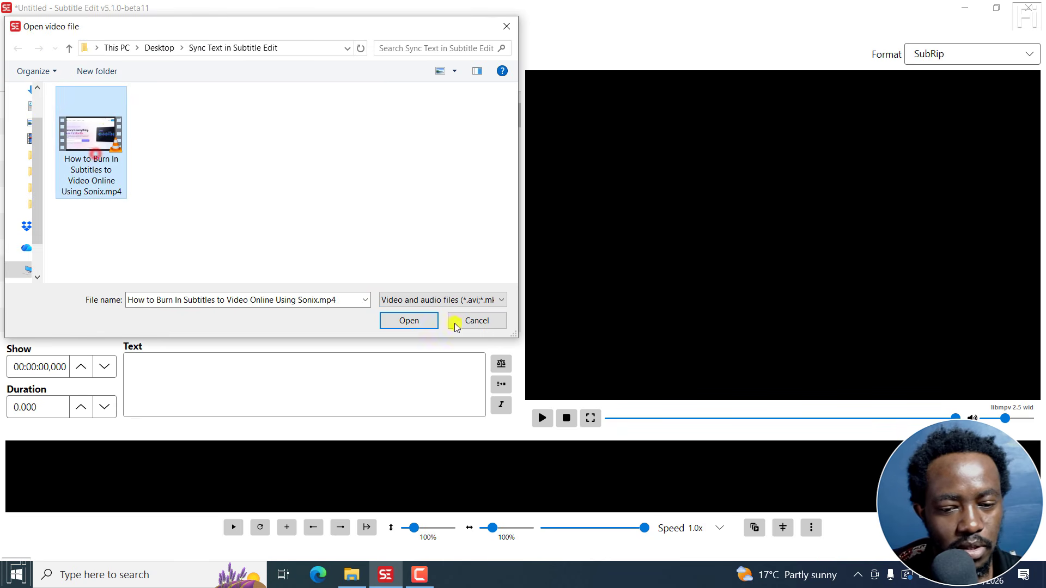
pyautogui.click(415, 322)
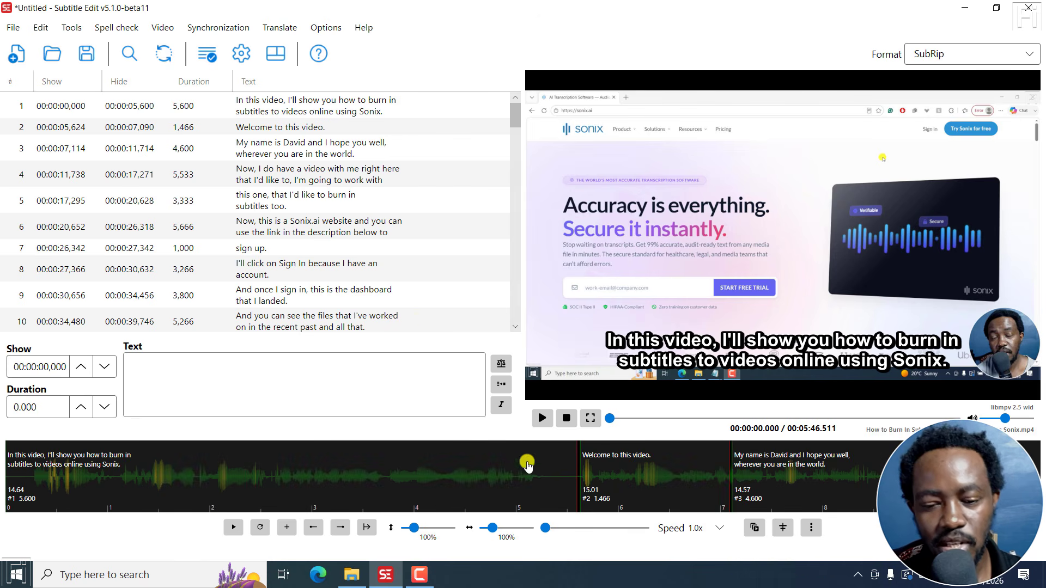
# Play the opening of the video at a higher system volume to check subtitle sync, pausing at about 12 seconds
pyautogui.click(542, 418)
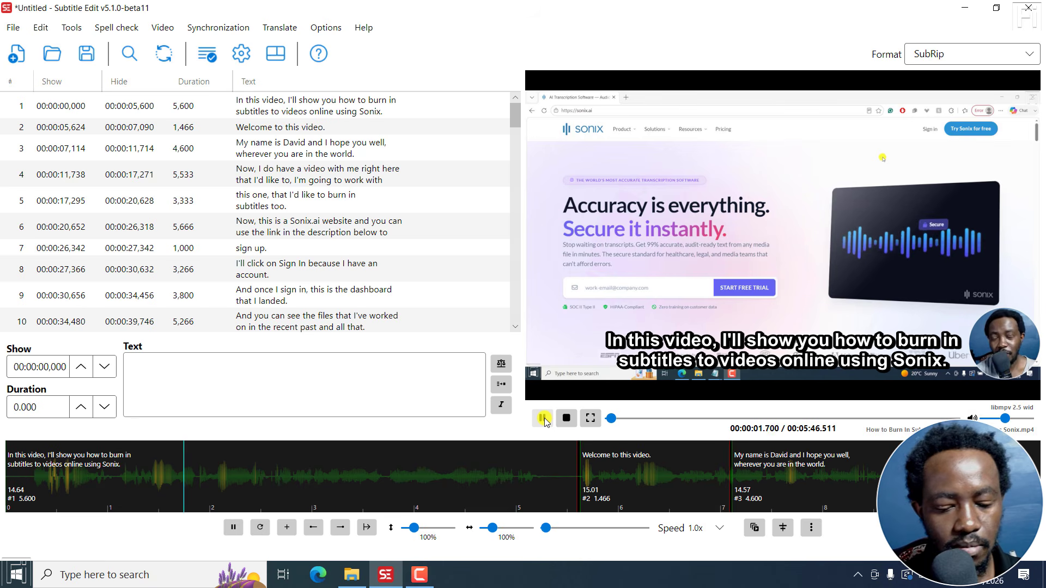
pyautogui.press('XF86AudioLowerVolume')
pyautogui.press('XF86AudioRaiseVolume')
pyautogui.press('XF86AudioRaiseVolume')
pyautogui.press('XF86AudioRaiseVolume')
pyautogui.press('XF86AudioRaiseVolume')
pyautogui.press('XF86AudioRaiseVolume')
pyautogui.press('XF86AudioRaiseVolume')
pyautogui.press('XF86AudioRaiseVolume')
pyautogui.press('XF86AudioRaiseVolume')
pyautogui.press('XF86AudioRaiseVolume')
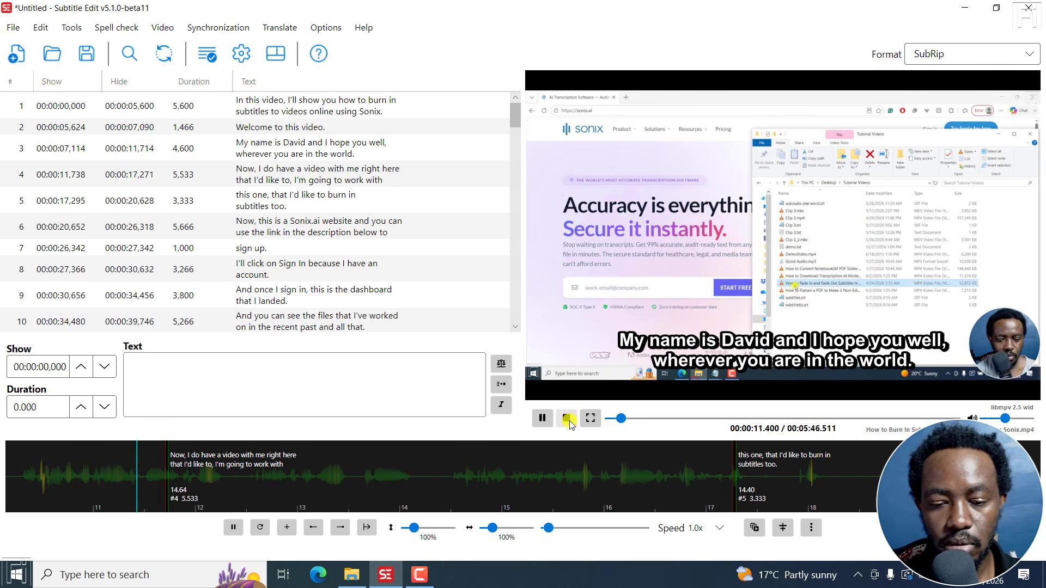
pyautogui.click(542, 418)
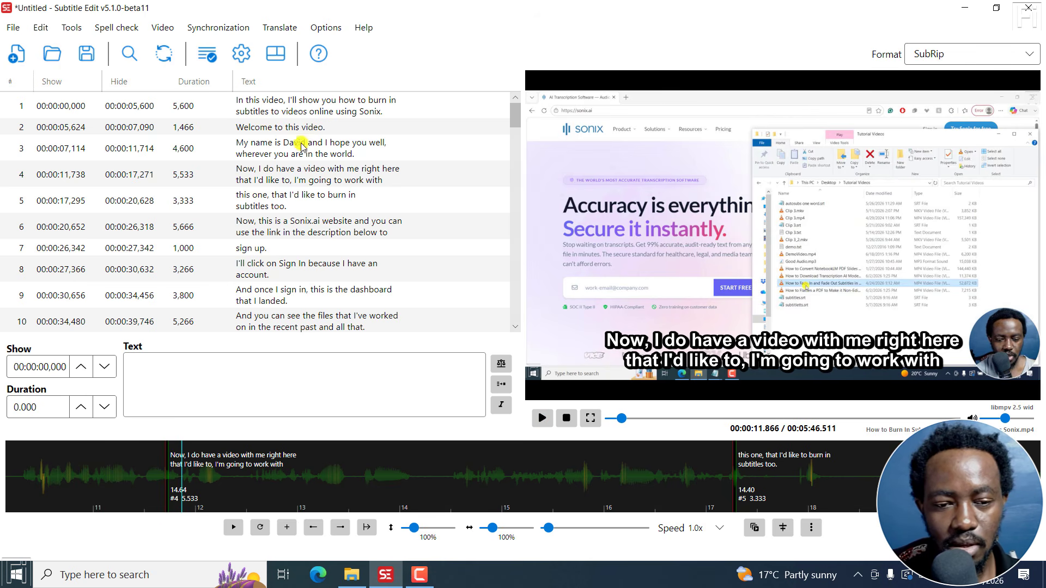
# Shorten subtitle 2 on the waveform to end at about 00:00:06,583, start subtitle 3 at about 00:00:06,608, and play back the timing
pyautogui.click(277, 128)
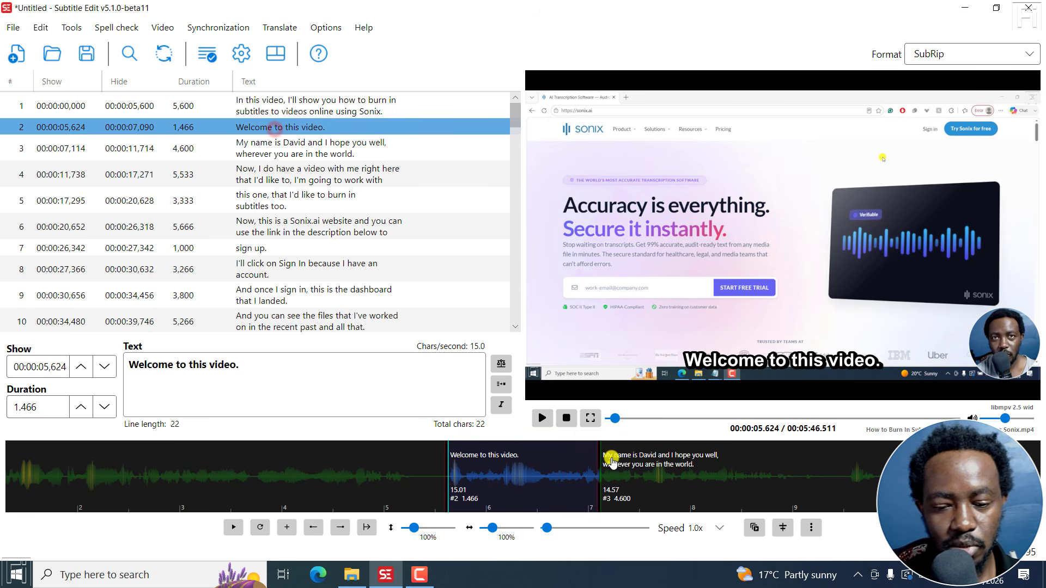
pyautogui.click(414, 469)
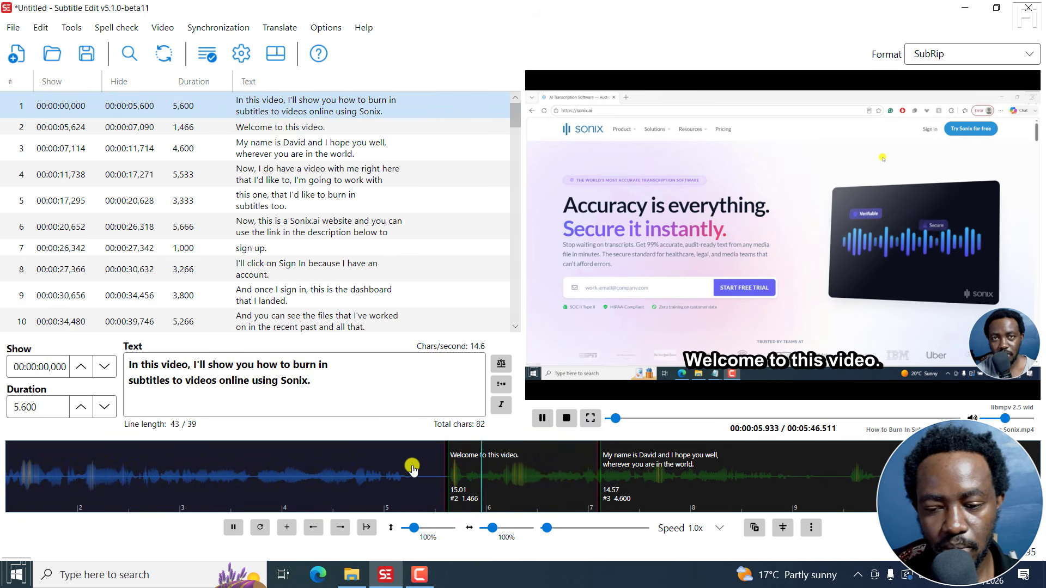
pyautogui.press('space')
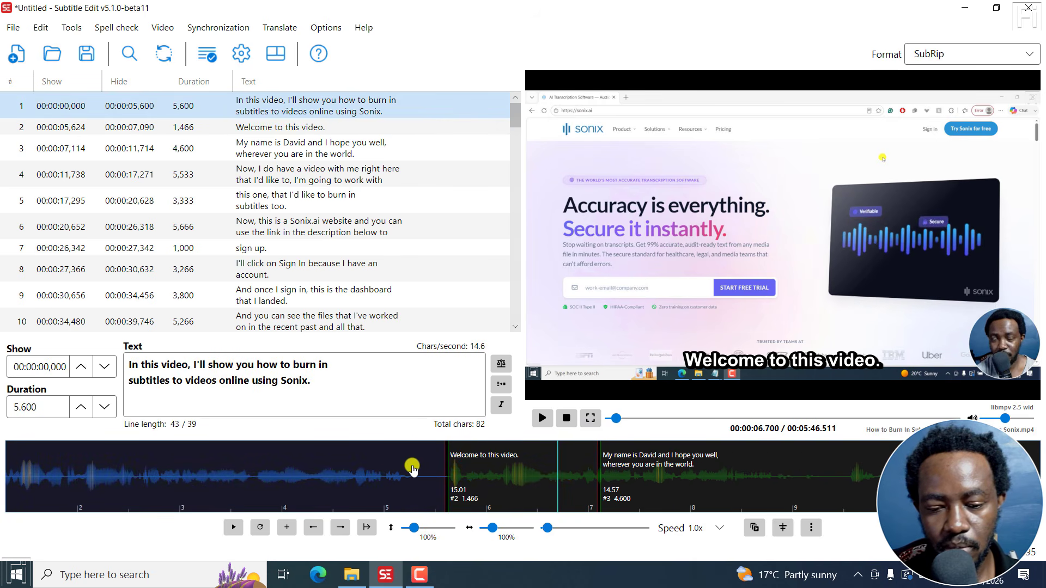
pyautogui.click(547, 484)
pyautogui.moveTo(596, 467); pyautogui.dragTo(546, 475)
pyautogui.press('space')
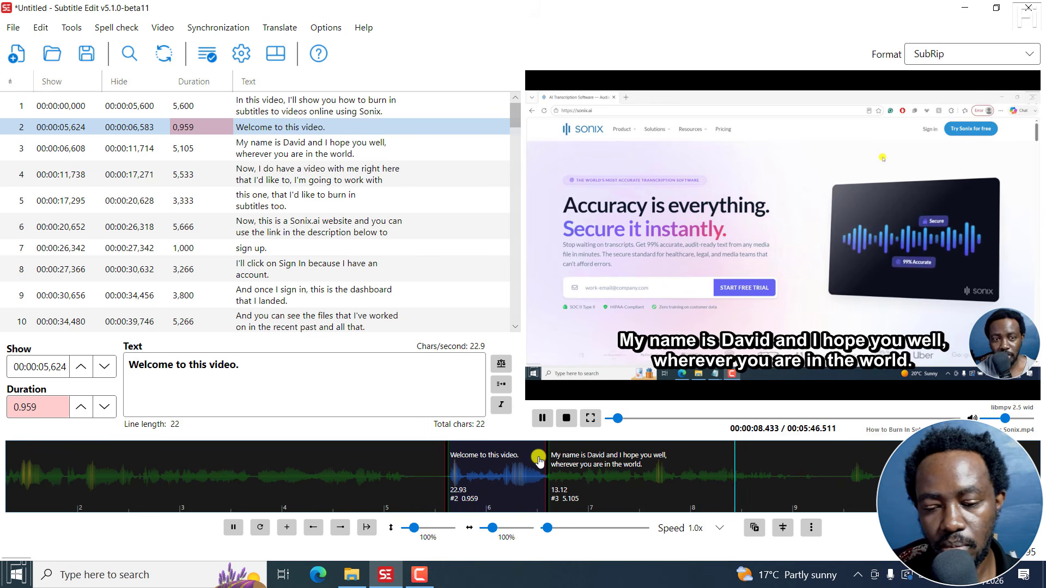
pyautogui.press('space')
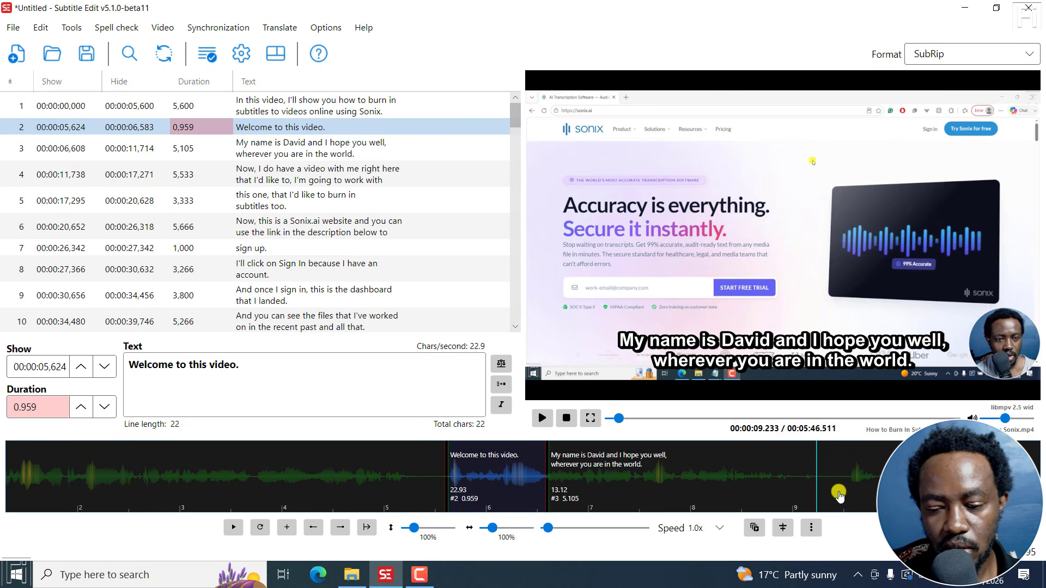
# Retime the waveform boundary so subtitle 3 ends at about 00:00:09,516 and subtitle 4 starts at about 00:00:09,541
pyautogui.click(284, 176)
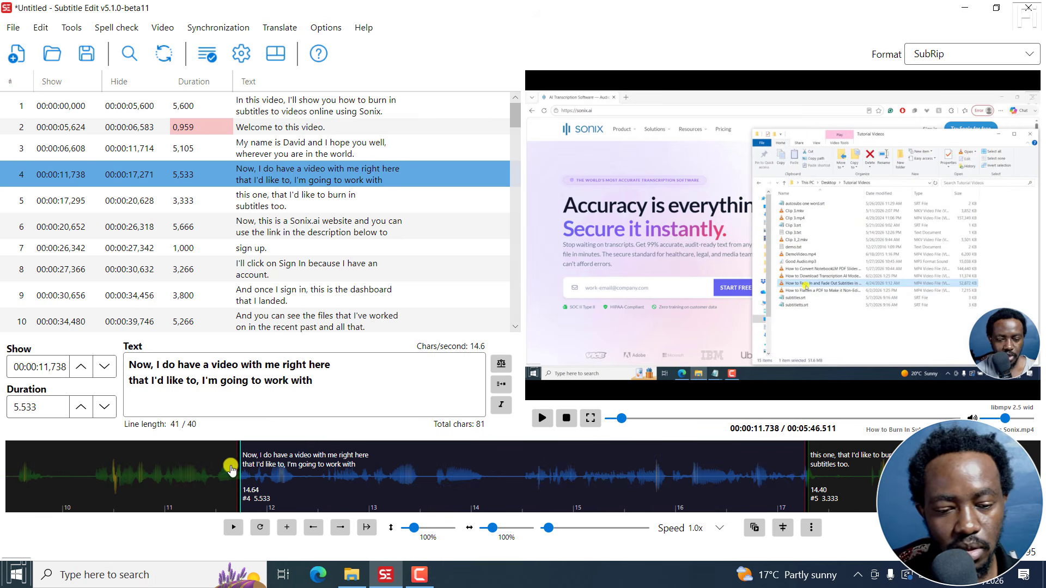
pyautogui.moveTo(230, 469); pyautogui.dragTo(12, 472)
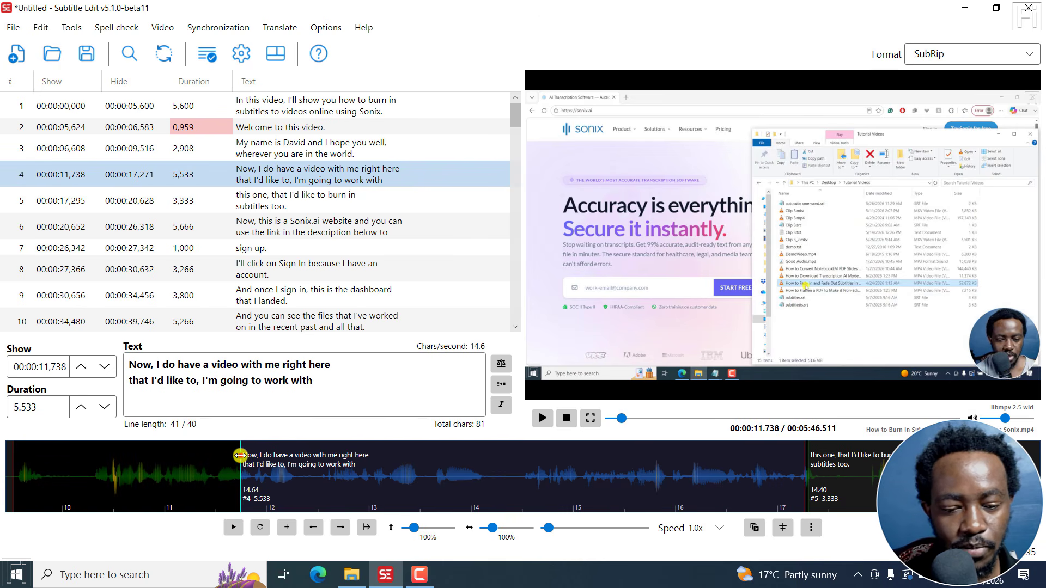
pyautogui.moveTo(241, 456); pyautogui.dragTo(14, 472)
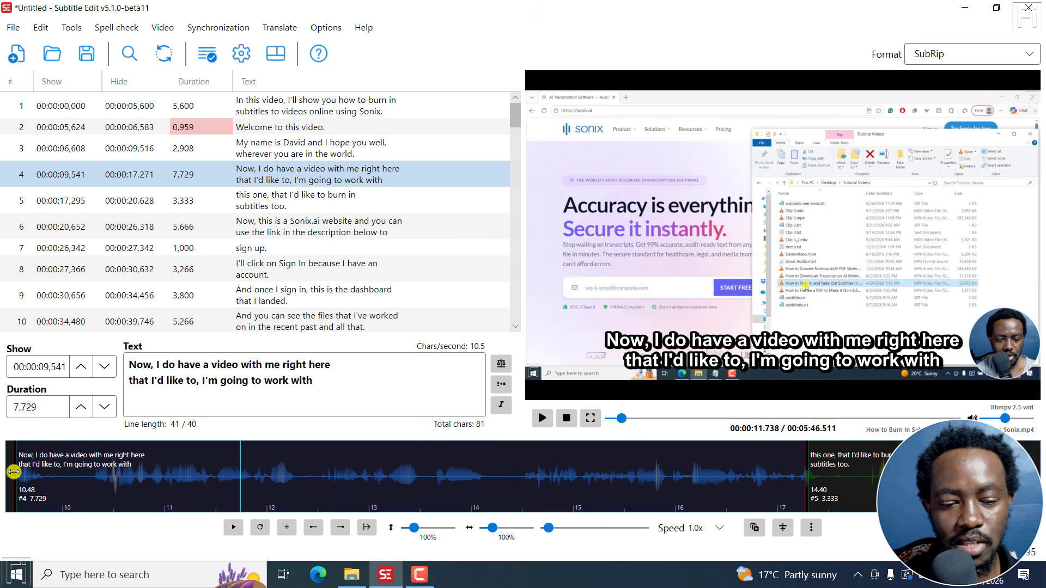
pyautogui.click(38, 475)
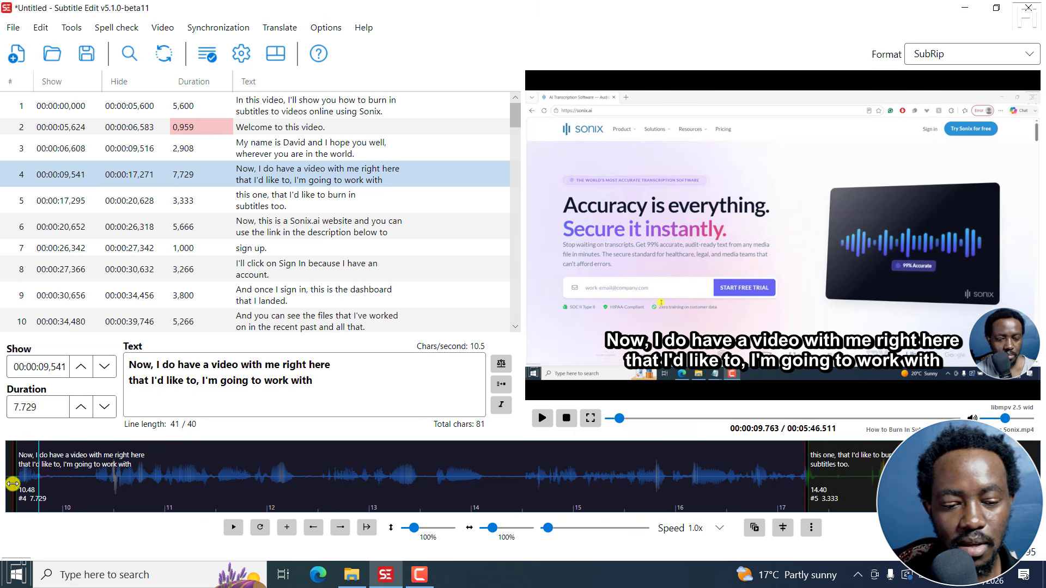
pyautogui.click(13, 483)
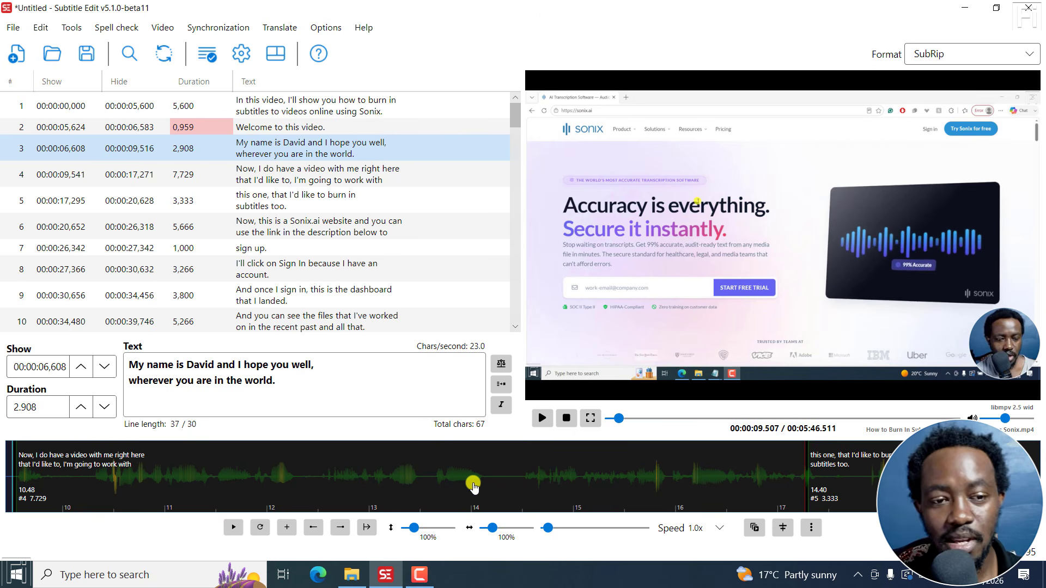
# Start a new subtitle project, discarding the unsaved changes to the current one
pyautogui.click(11, 29)
pyautogui.click(15, 49)
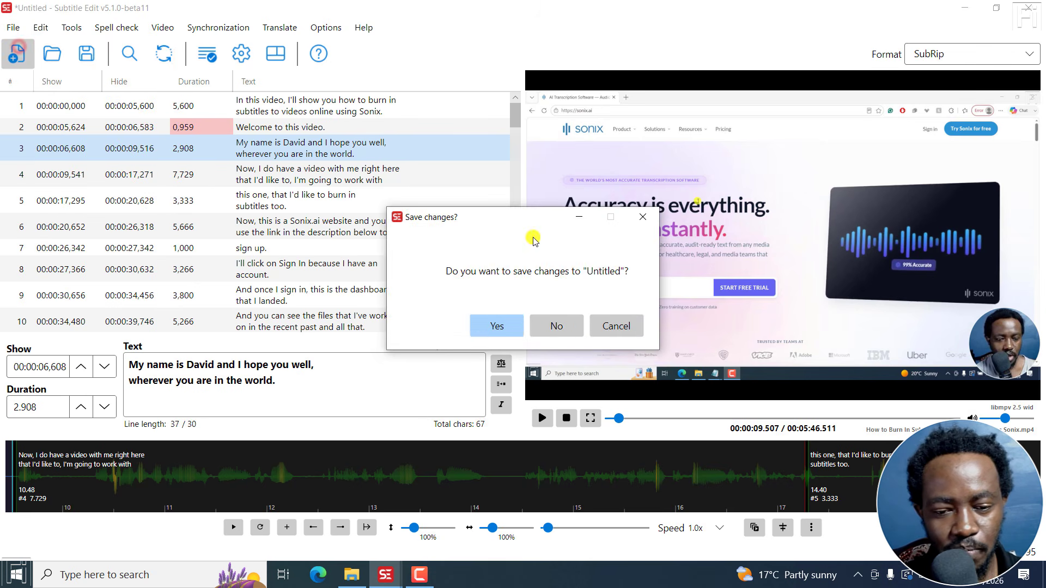
pyautogui.click(550, 332)
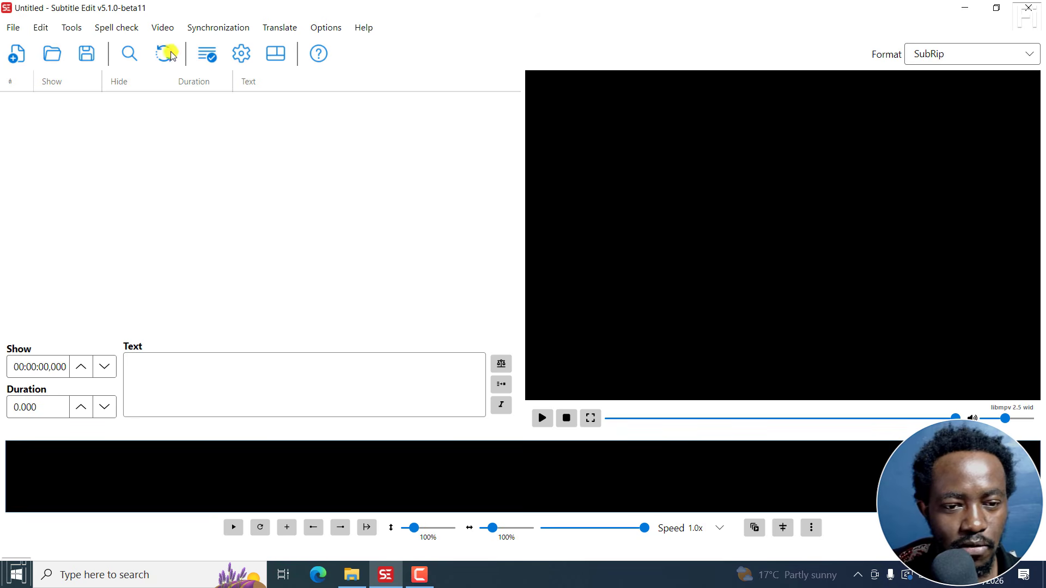
# Configure speech to text with the Crisp ASR engine, the parakeet-tdt-0.6b-v3-q8_0.gguf model and the Canary CTC forced aligner
pyautogui.click(169, 34)
pyautogui.click(178, 104)
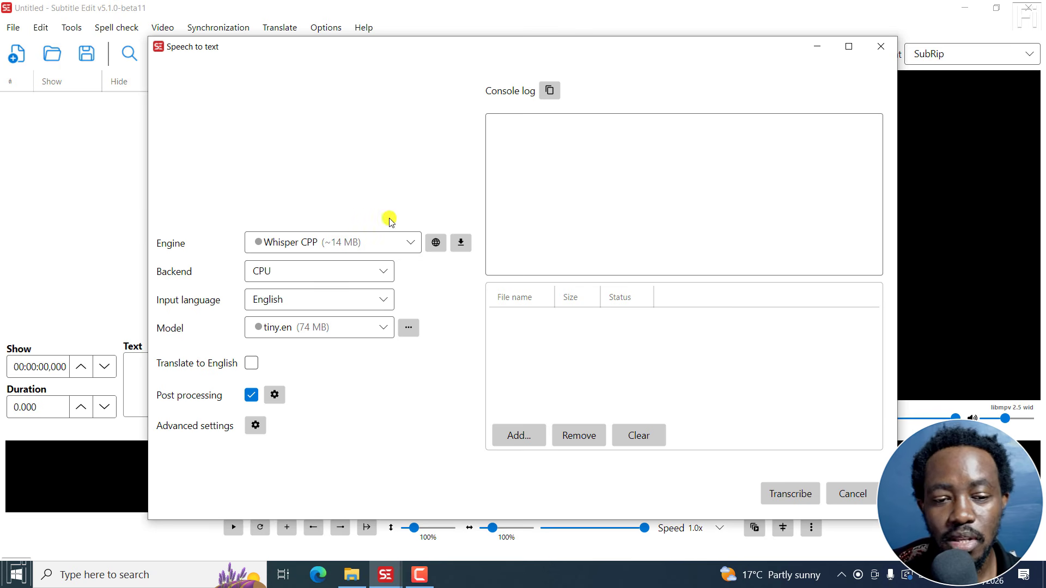
pyautogui.click(409, 243)
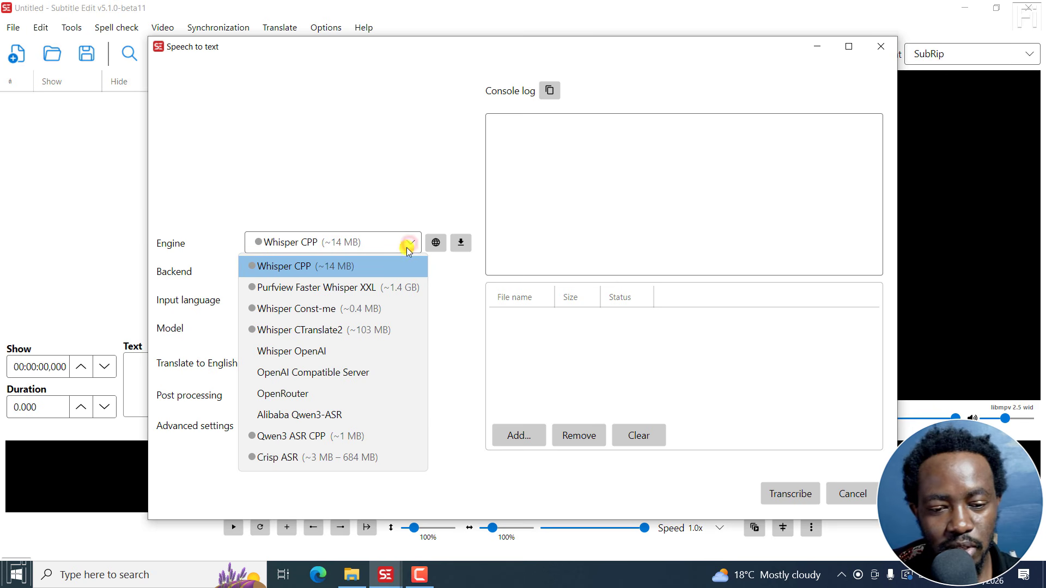
pyautogui.click(277, 459)
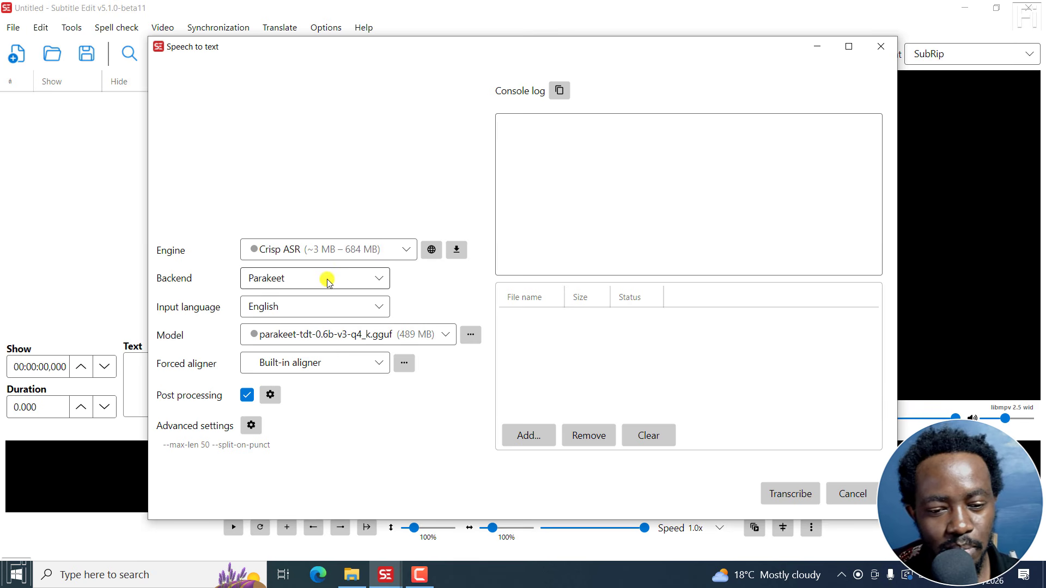
pyautogui.click(423, 336)
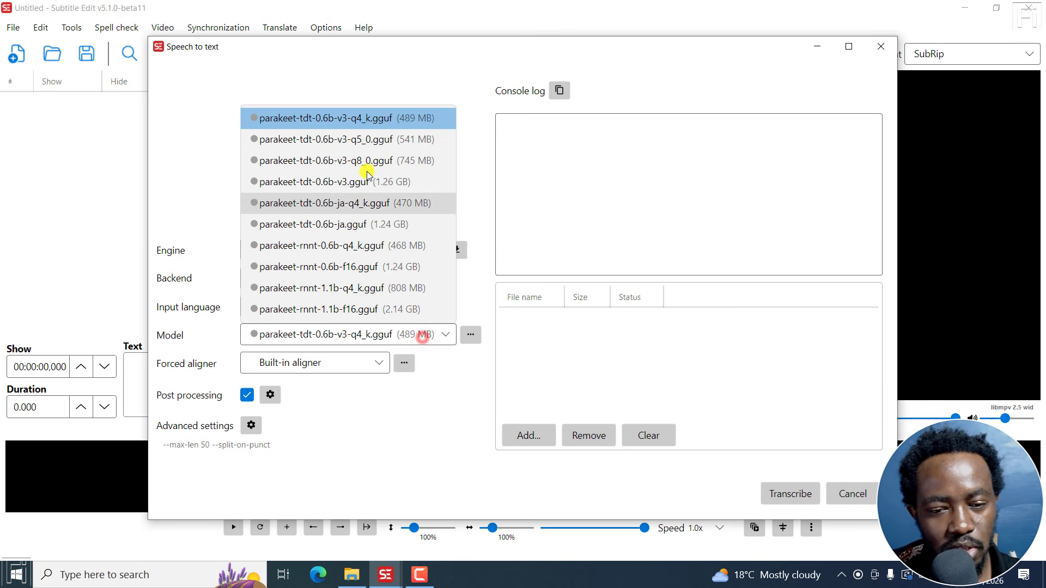
pyautogui.click(304, 161)
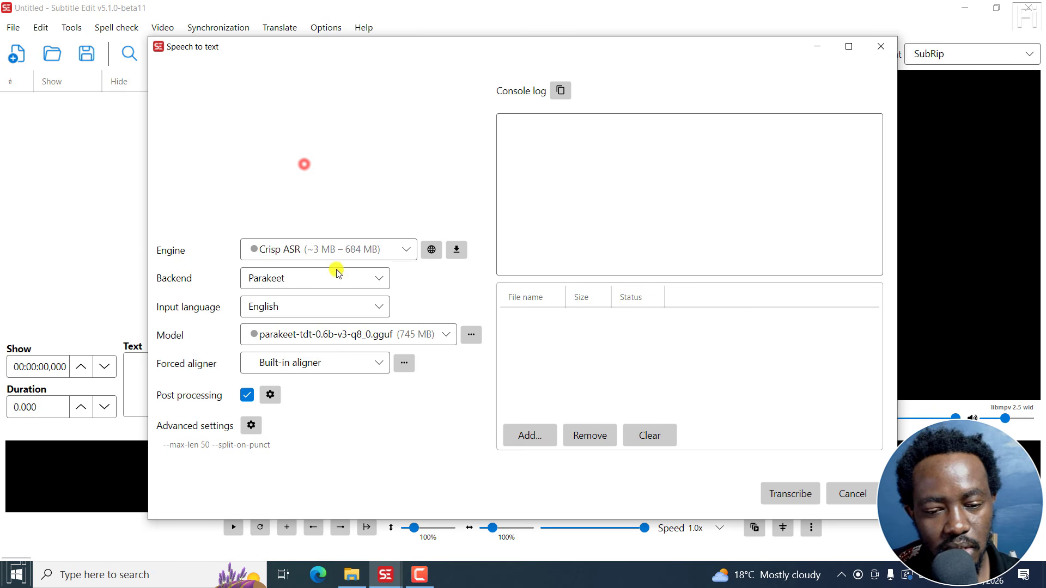
pyautogui.click(383, 366)
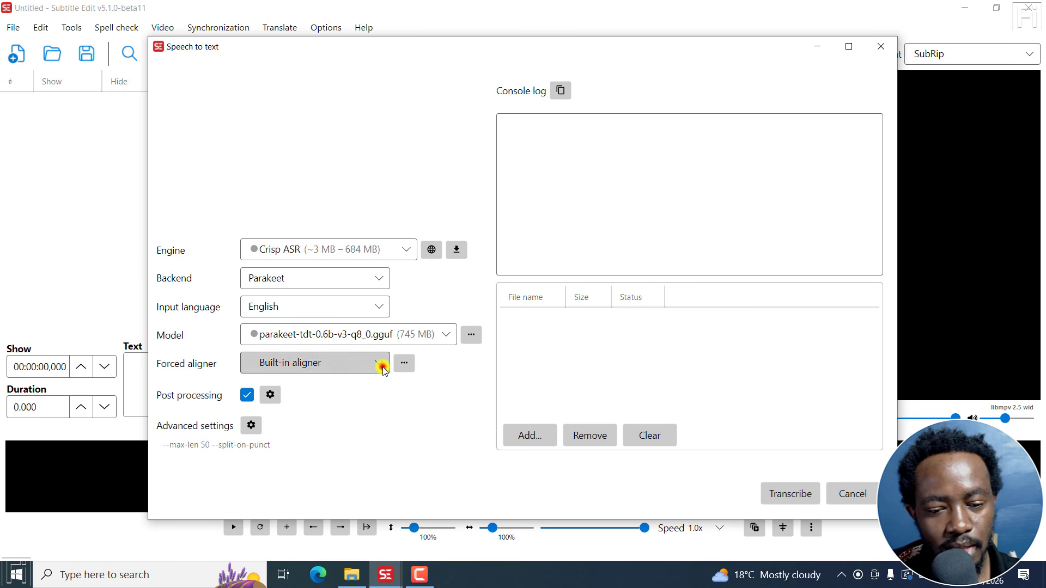
pyautogui.click(268, 64)
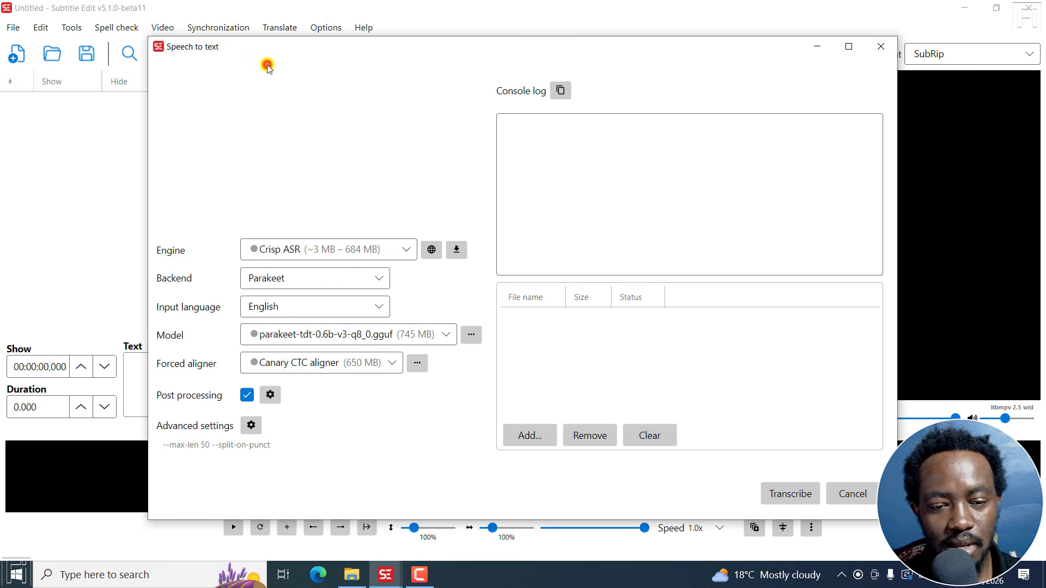
# Start transcribing How to Burn In Subtitles to Video Online Using Sonix.mp4 and download the Standard CPU build of the CrispASR engine
pyautogui.click(787, 493)
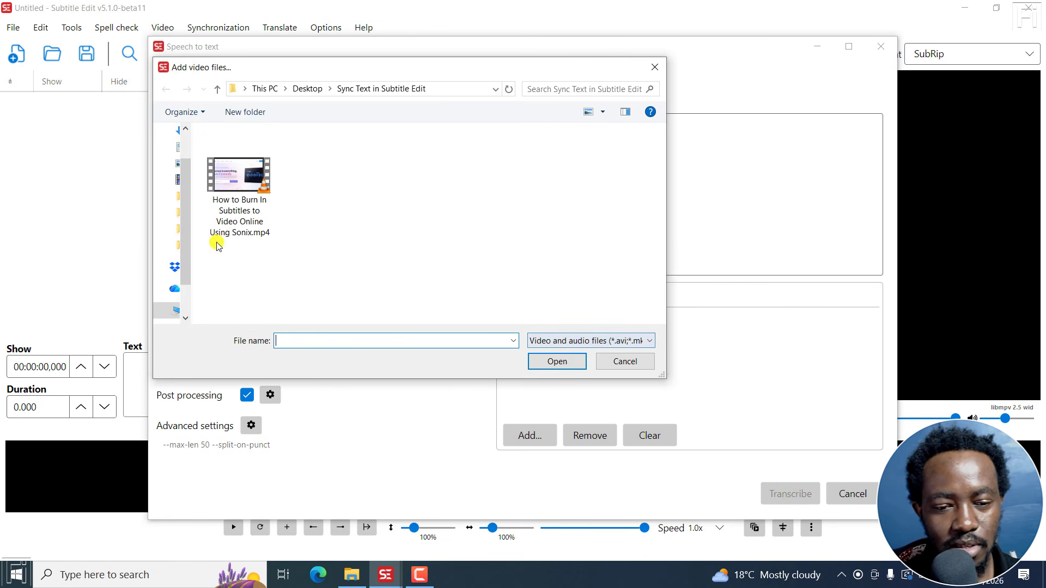
pyautogui.click(237, 206)
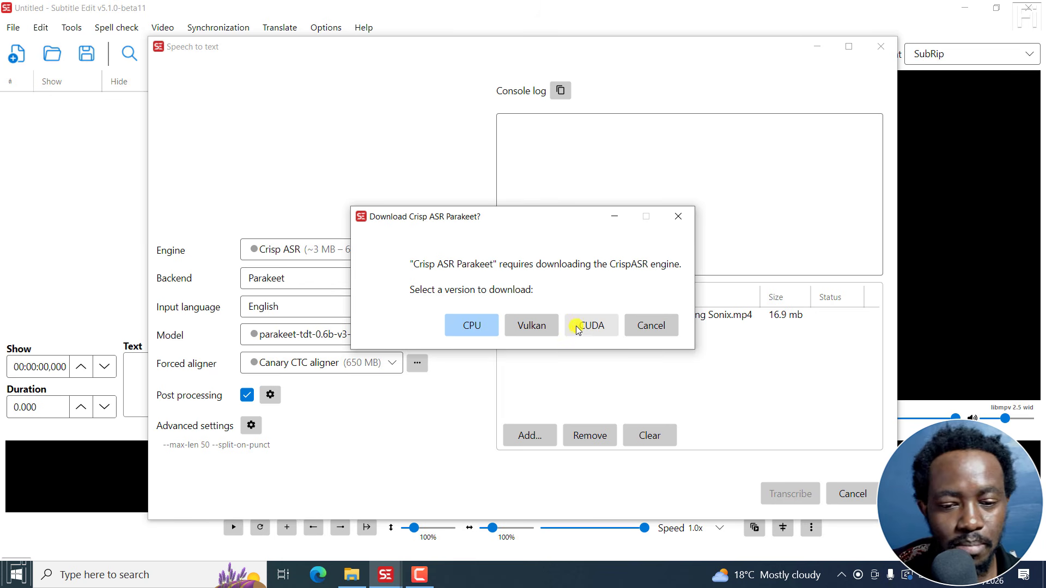
pyautogui.click(463, 328)
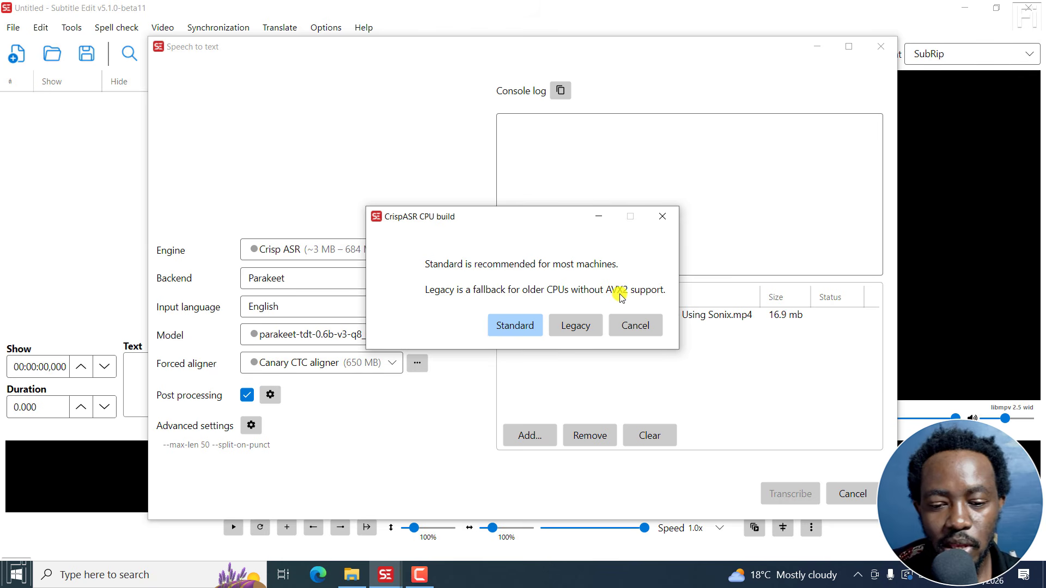
pyautogui.click(510, 326)
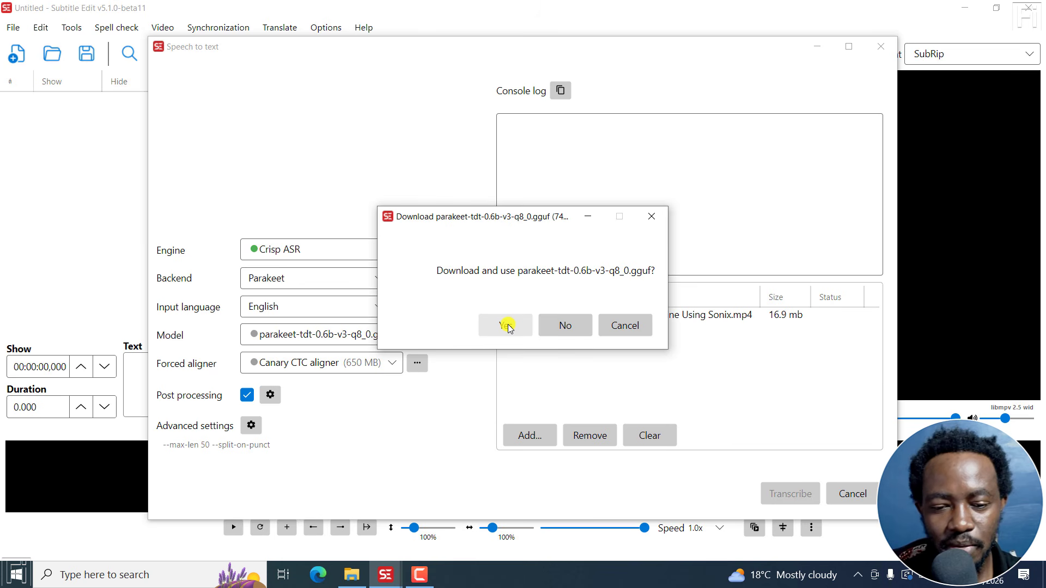
# Download the parakeet-tdt-0.6b-v3-q8_0.gguf model and the Canary CTC aligner for the transcription
pyautogui.moveTo(468, 217); pyautogui.dragTo(596, 195)
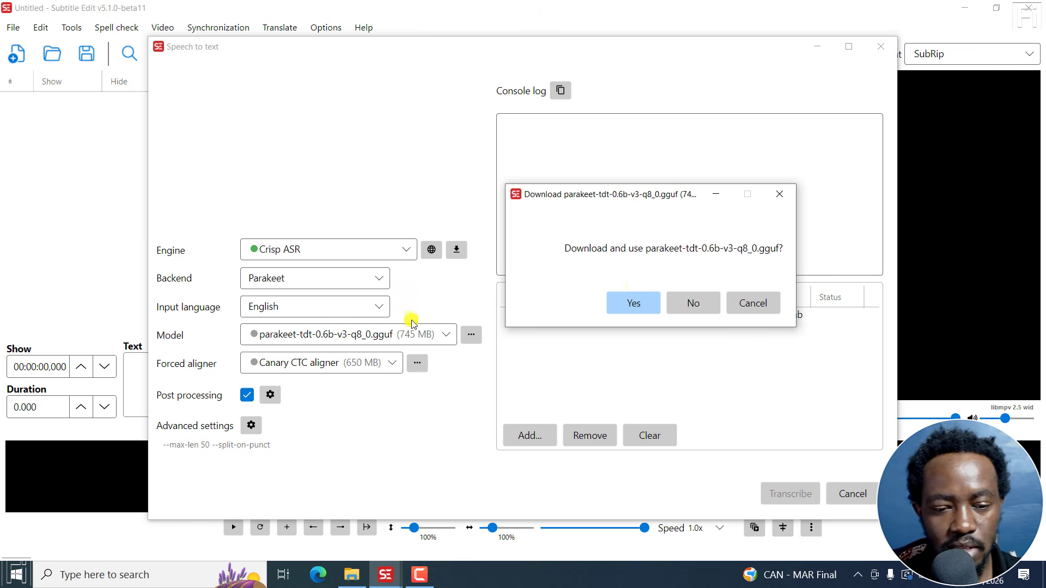
pyautogui.click(630, 302)
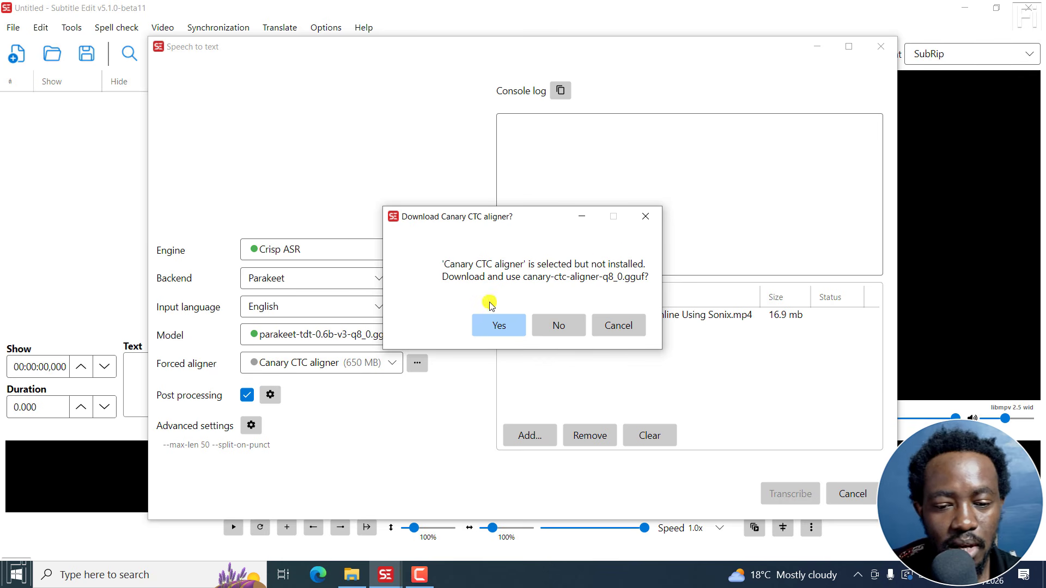
pyautogui.click(491, 323)
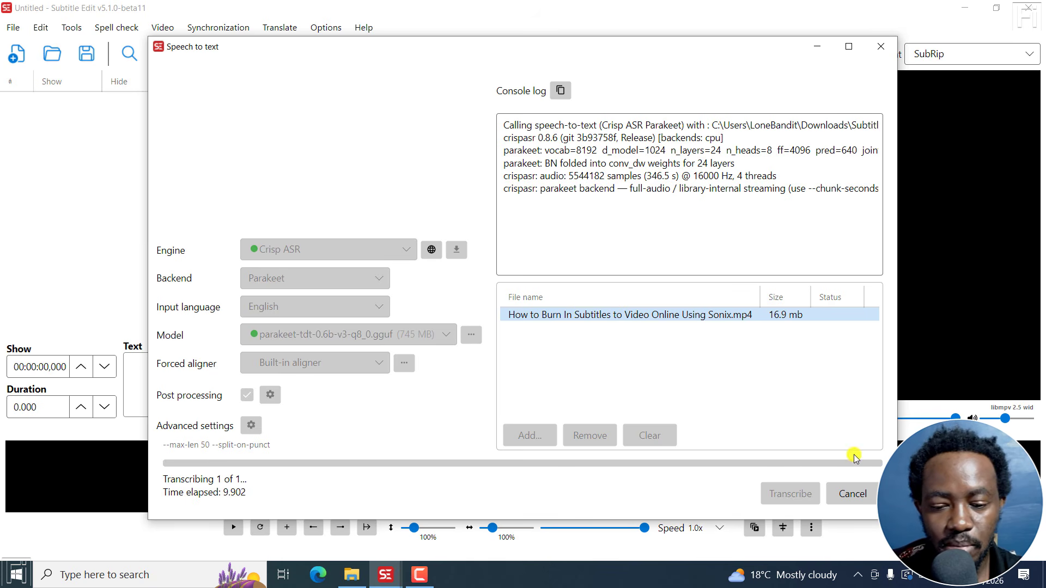
# Cancel the running transcription and close the speech-to-text window
pyautogui.click(865, 495)
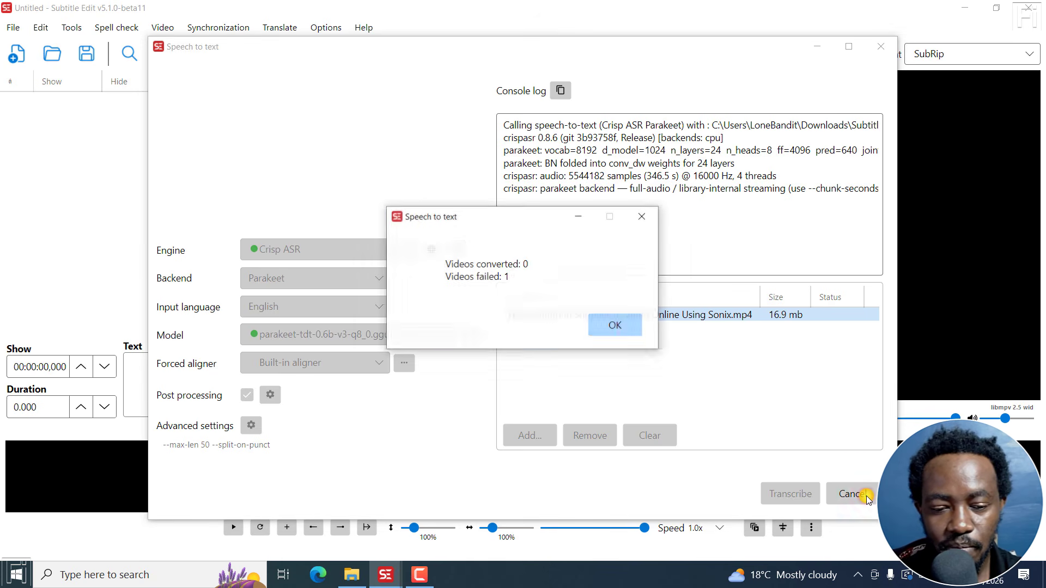
pyautogui.click(626, 328)
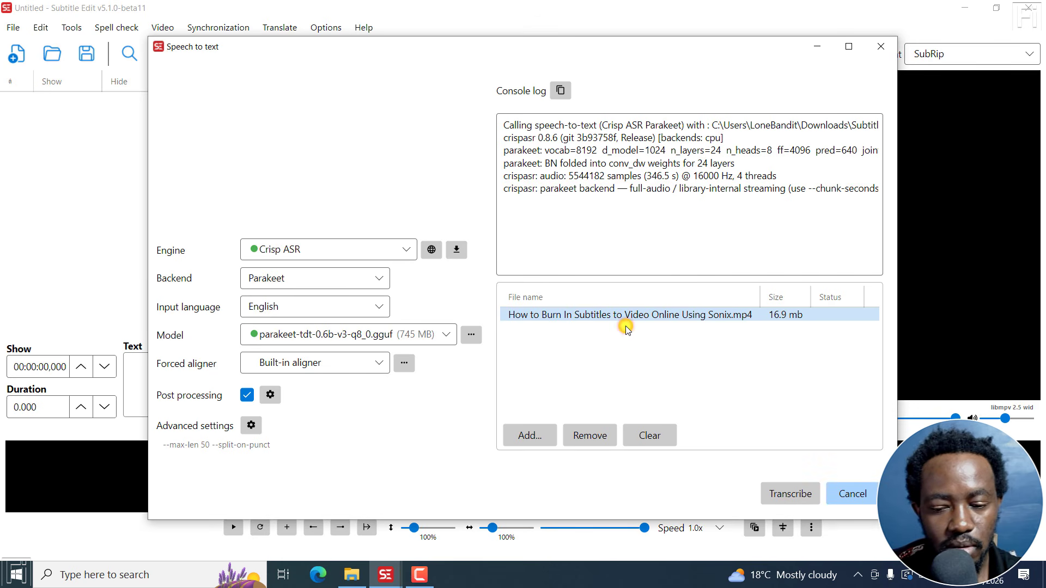
pyautogui.click(881, 47)
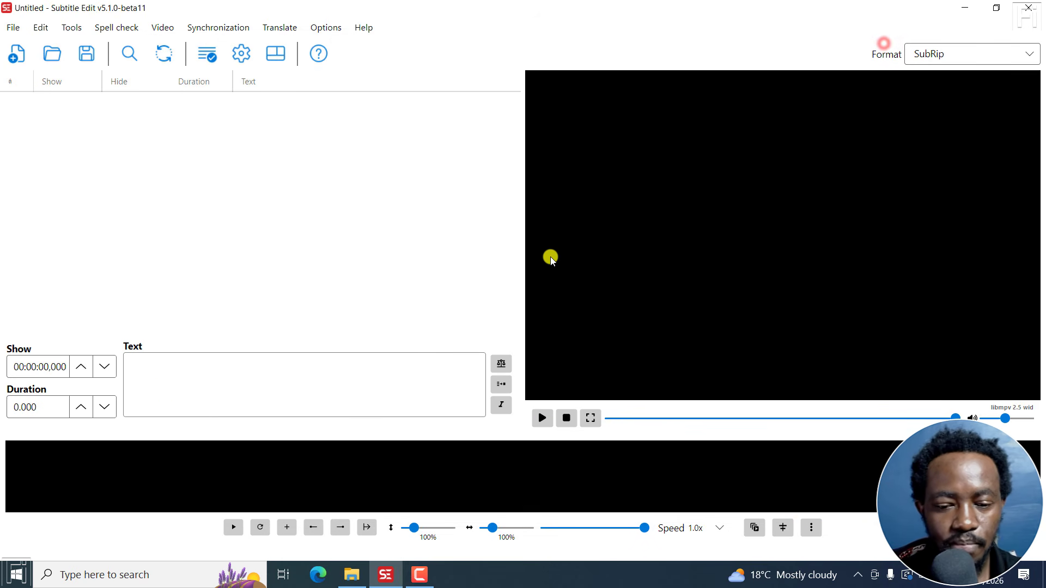
pyautogui.click(164, 30)
pyautogui.click(182, 102)
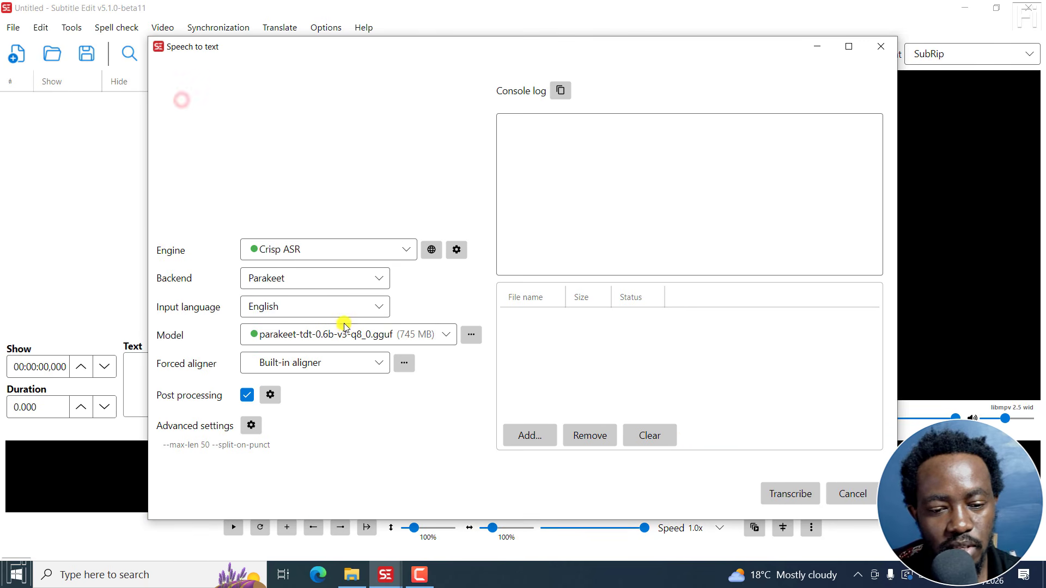
pyautogui.click(369, 362)
pyautogui.click(265, 64)
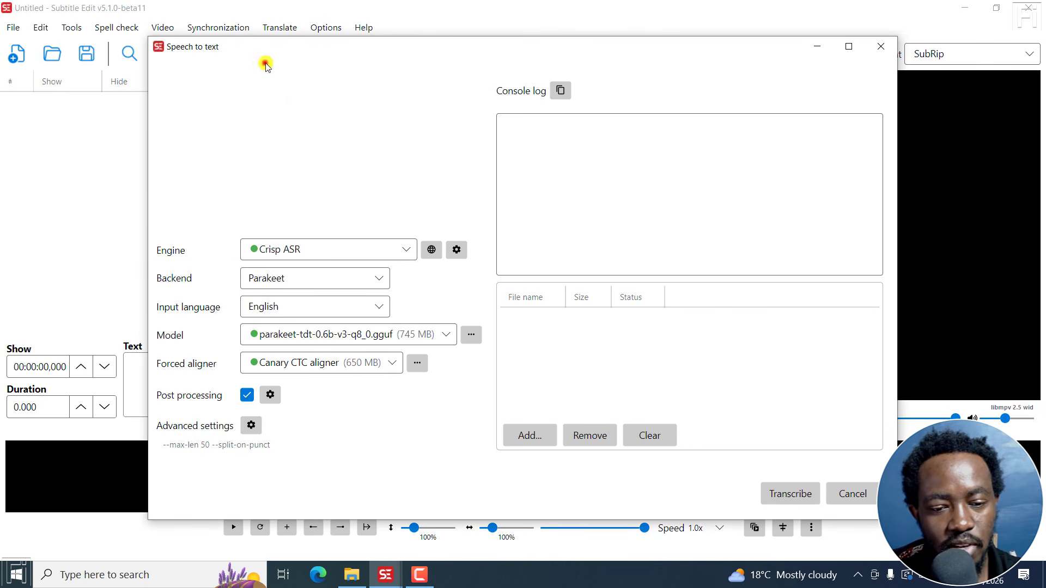
pyautogui.click(881, 46)
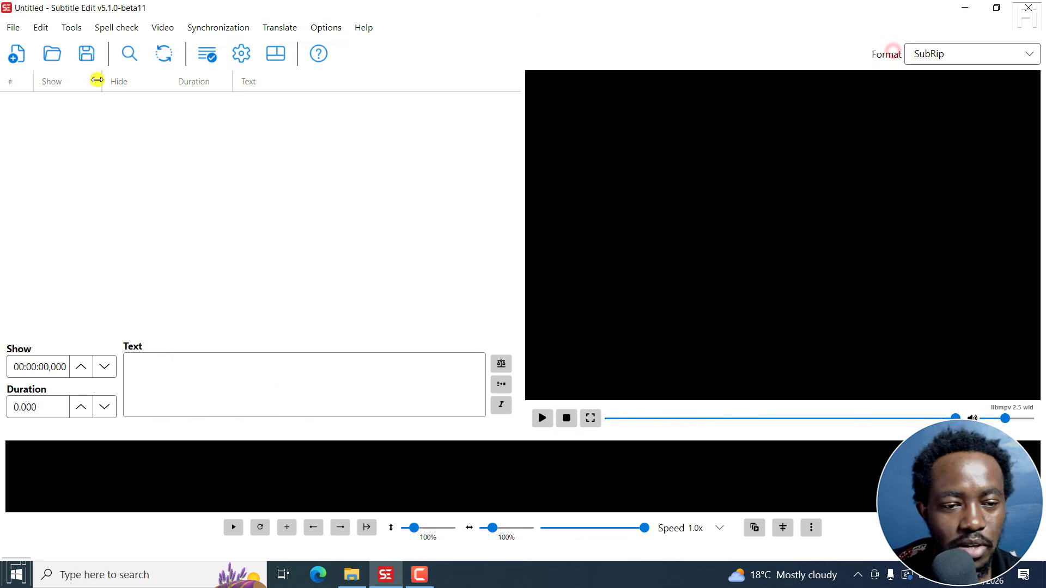
# Import the plain text file How to Burn-In Subtitles to Video Online Using Sonix.txt into the plain text import window
pyautogui.click(16, 28)
pyautogui.click(31, 234)
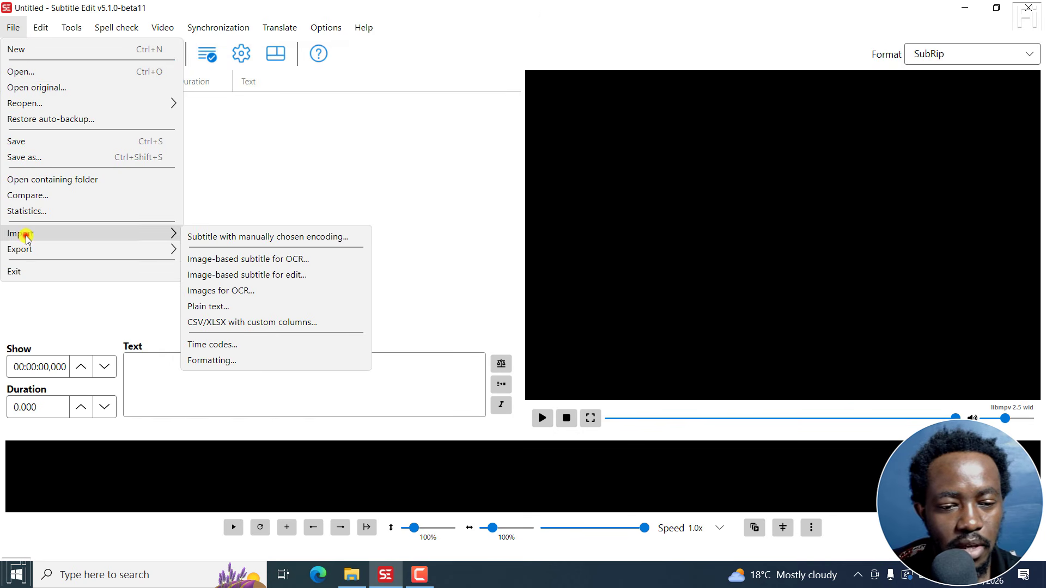
pyautogui.click(224, 307)
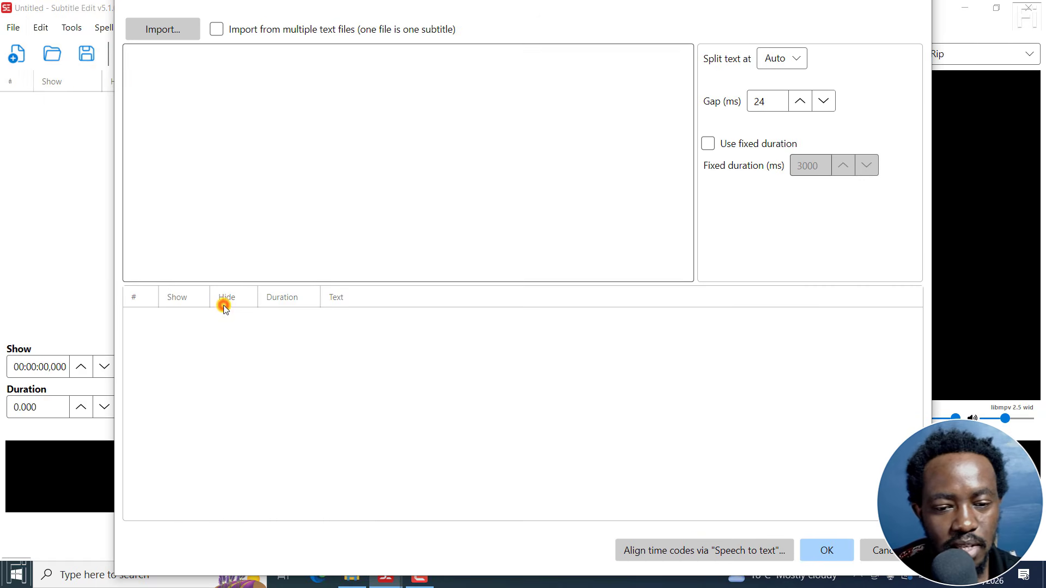
pyautogui.click(170, 33)
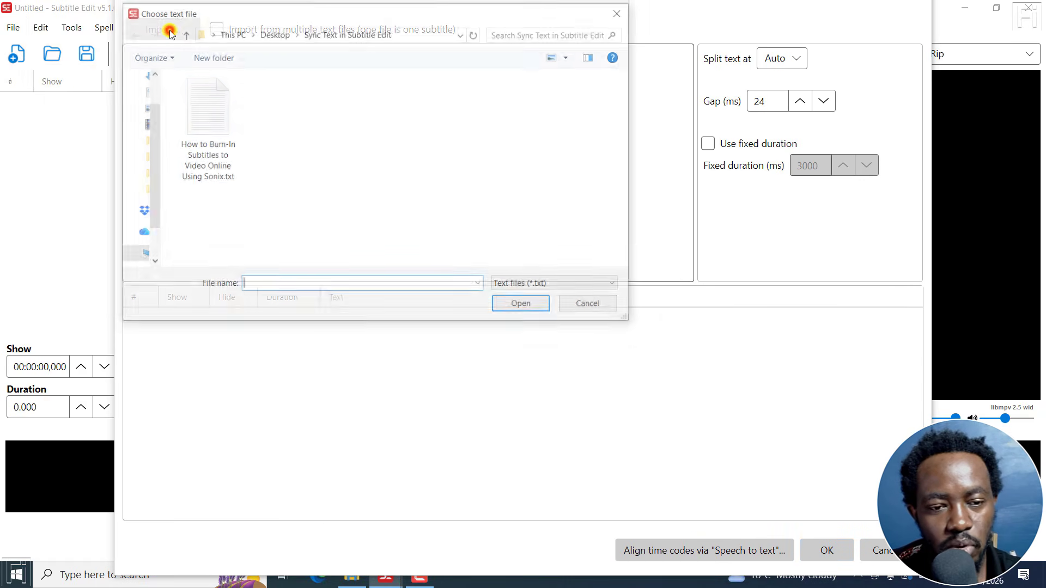
pyautogui.click(194, 146)
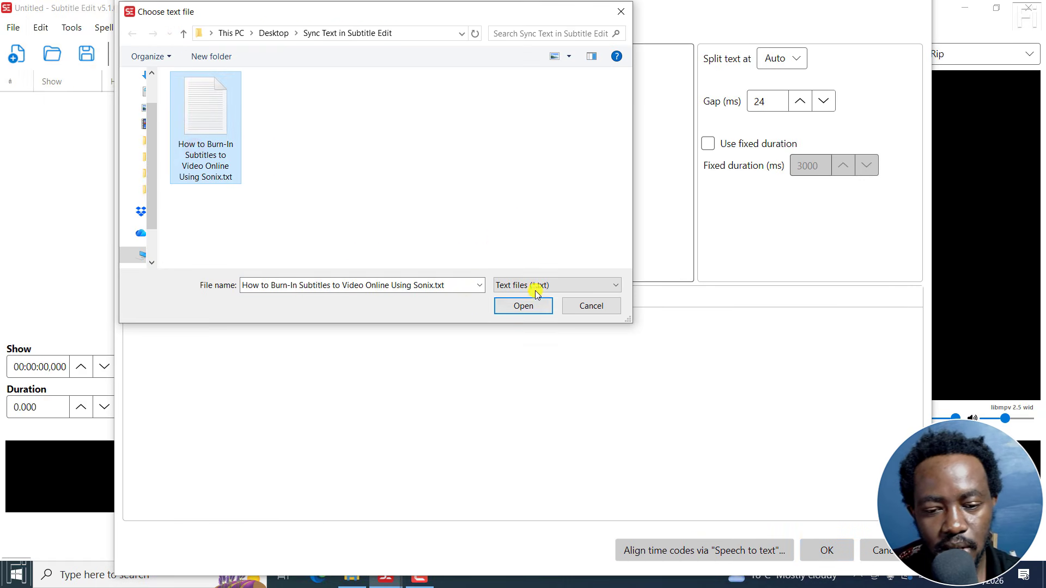
pyautogui.click(521, 306)
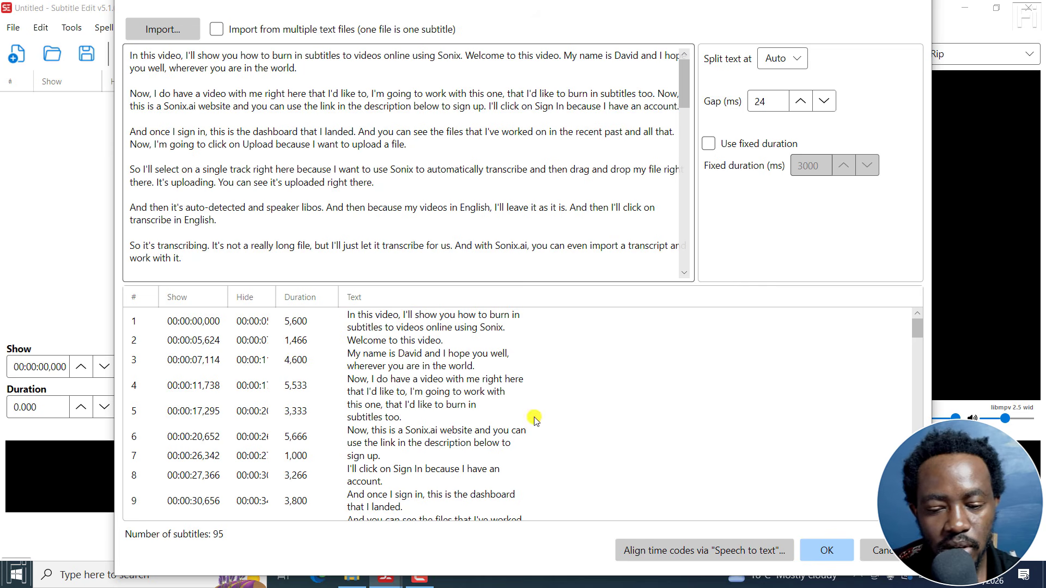
# Set up time code alignment via speech to text with How to Burn In Subtitles to Video Online Using Sonix.mp4 as the video
pyautogui.click(661, 551)
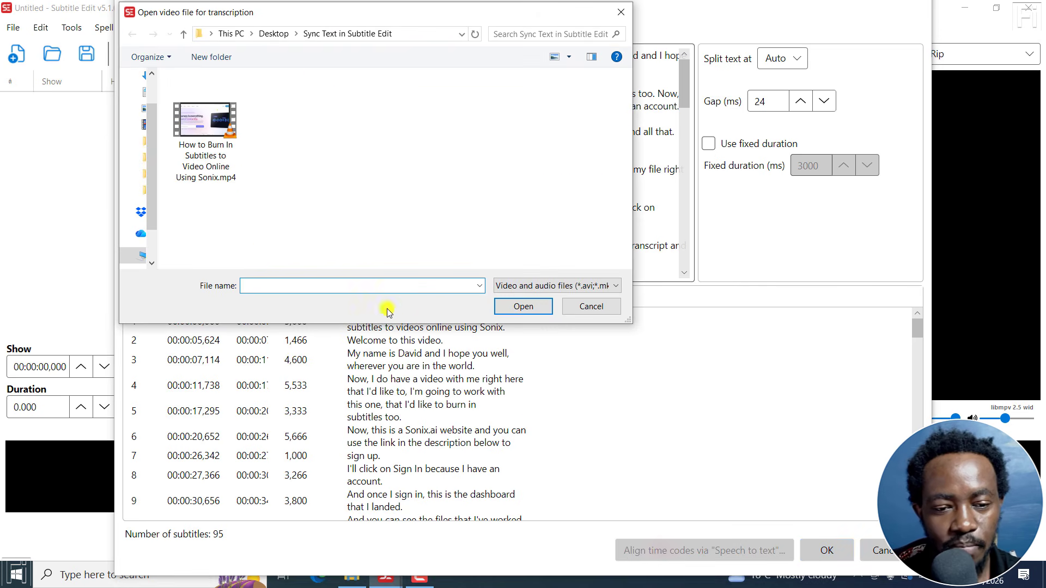
pyautogui.click(223, 160)
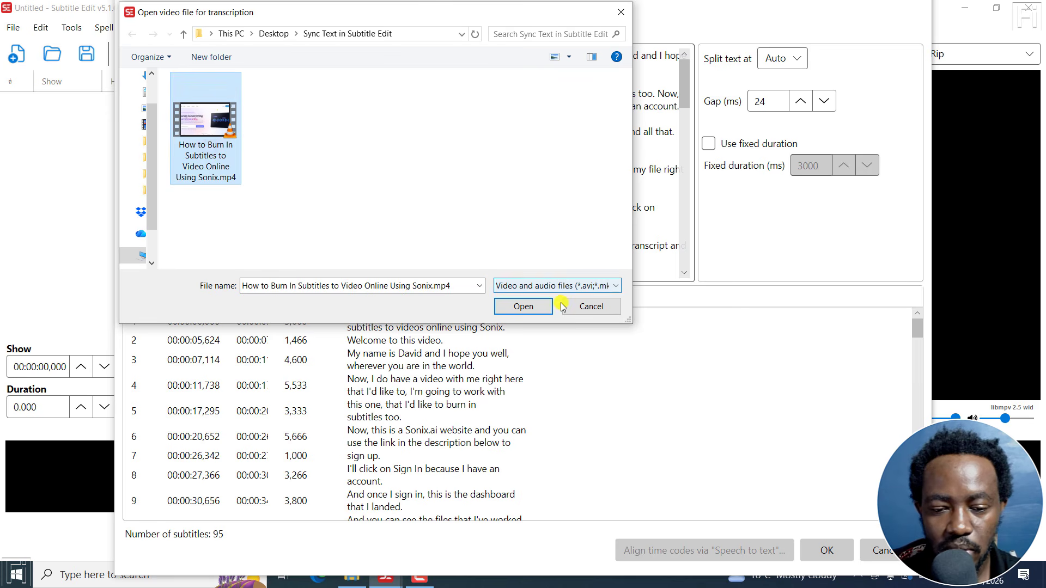
pyautogui.click(522, 306)
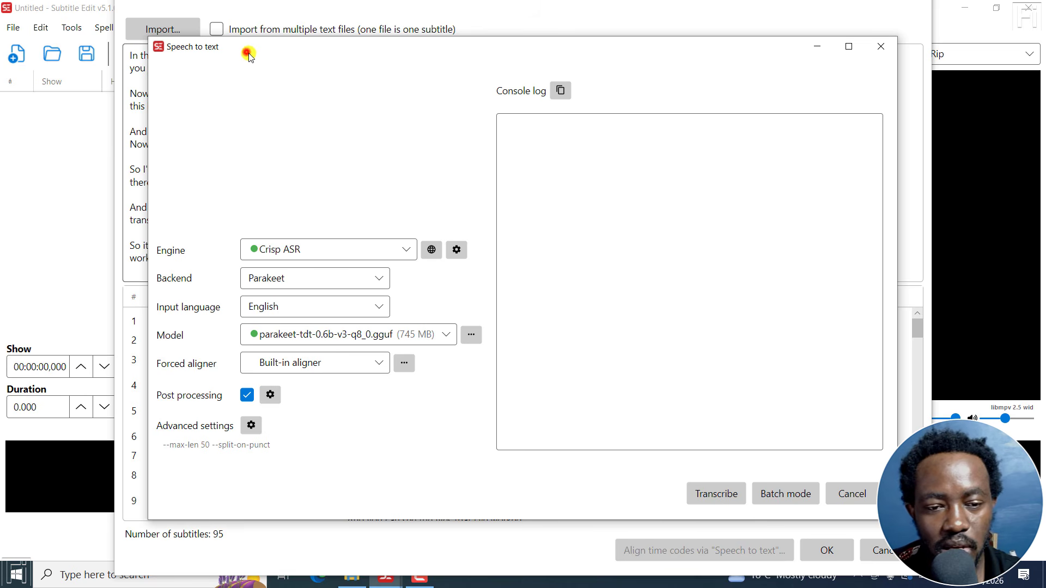
# Choose the Canary CTC aligner as the forced aligner and start transcribing the video for time code alignment
pyautogui.moveTo(246, 52)
pyautogui.mouseDown()
pyautogui.moveTo(256, 56)
pyautogui.moveTo(251, 49)
pyautogui.mouseUp()
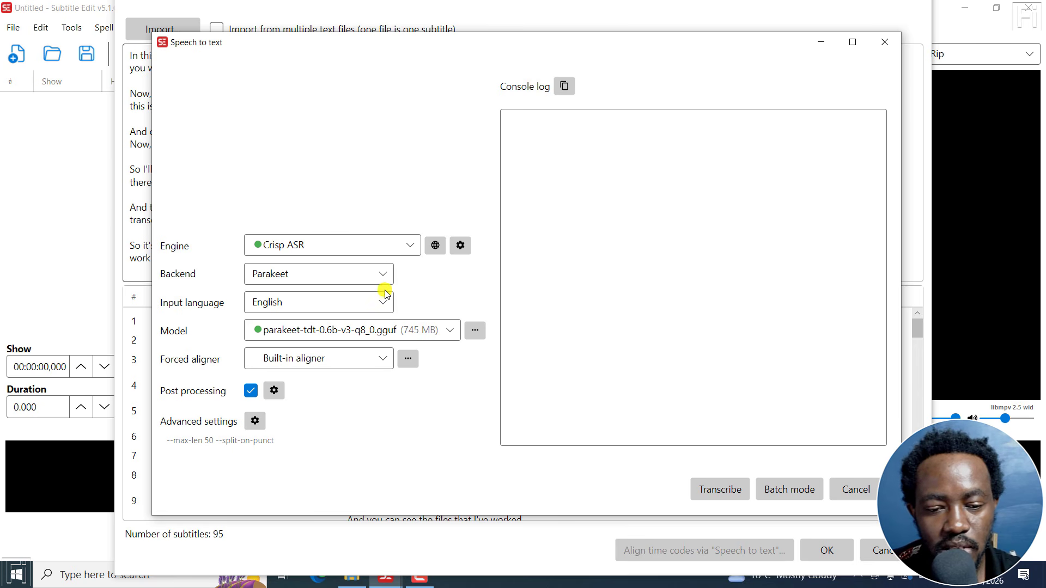
pyautogui.click(387, 358)
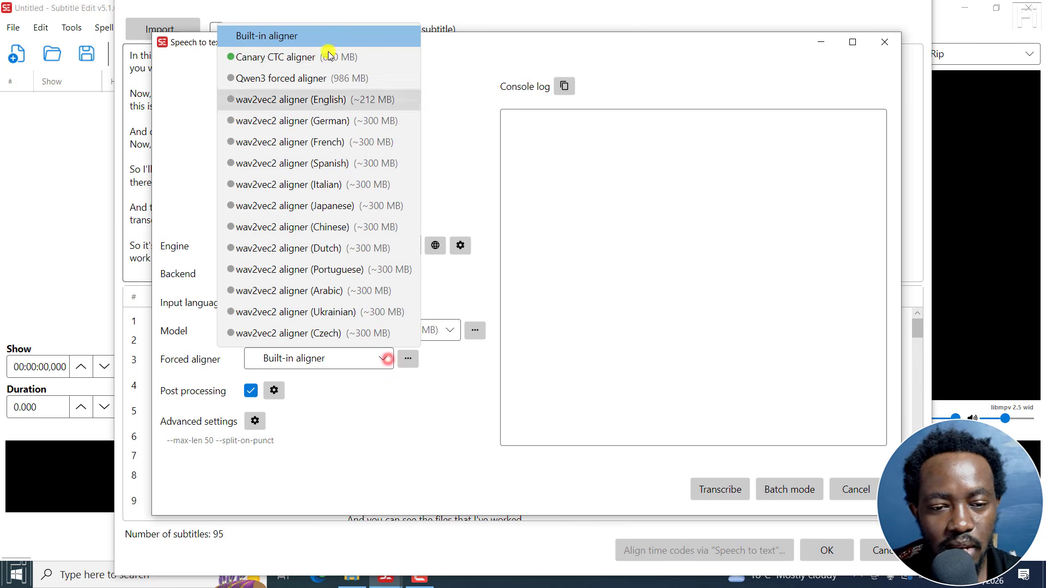
pyautogui.click(289, 58)
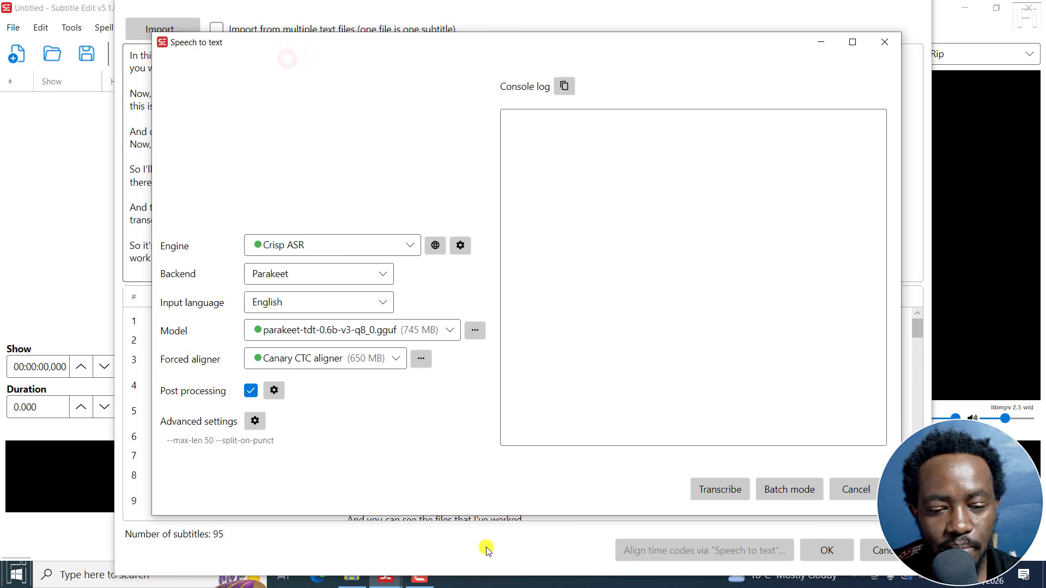
pyautogui.click(712, 490)
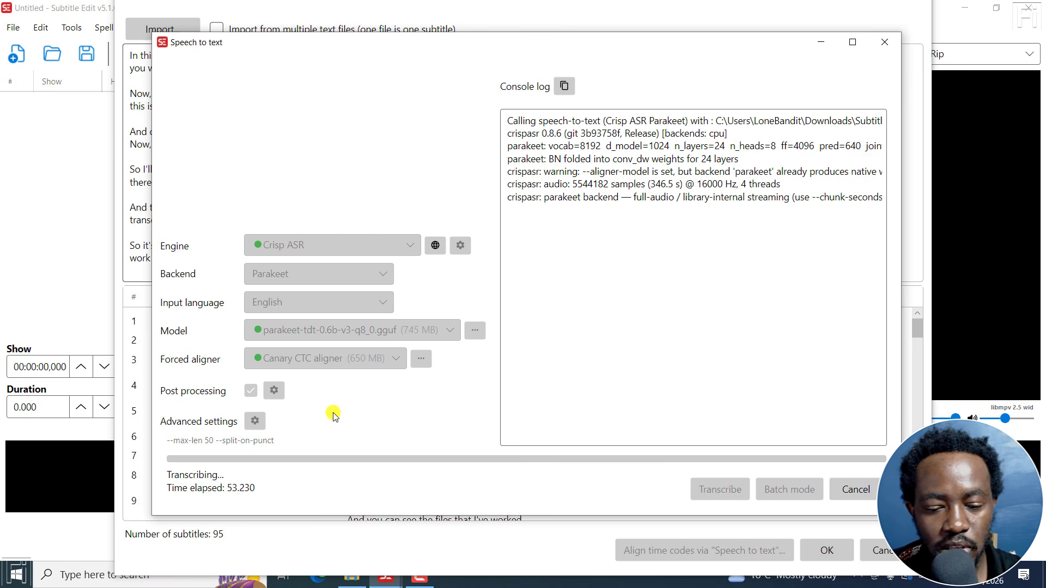
# Check the length and media details of How to Burn In Subtitles to Video Online Using Sonix.mp4 in File Explorer, then return to Subtitle Edit
pyautogui.click(352, 578)
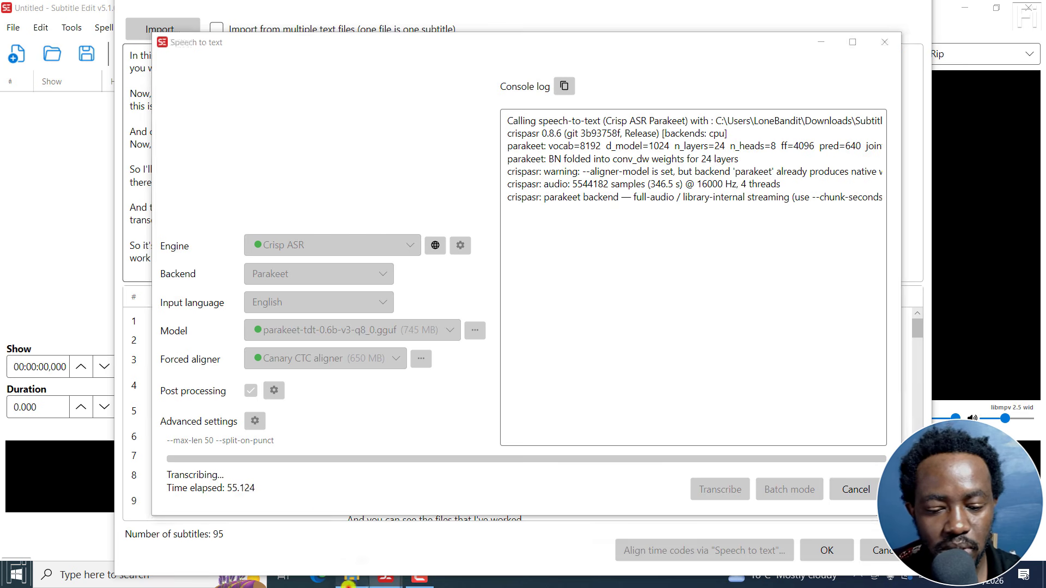
pyautogui.click(102, 217)
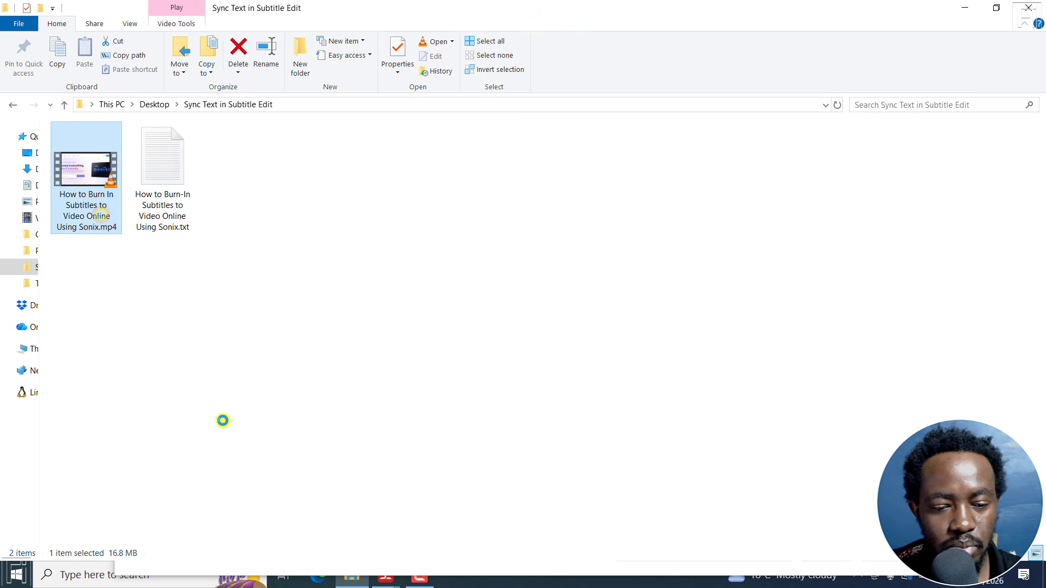
pyautogui.rightClick(102, 217)
pyautogui.click(197, 551)
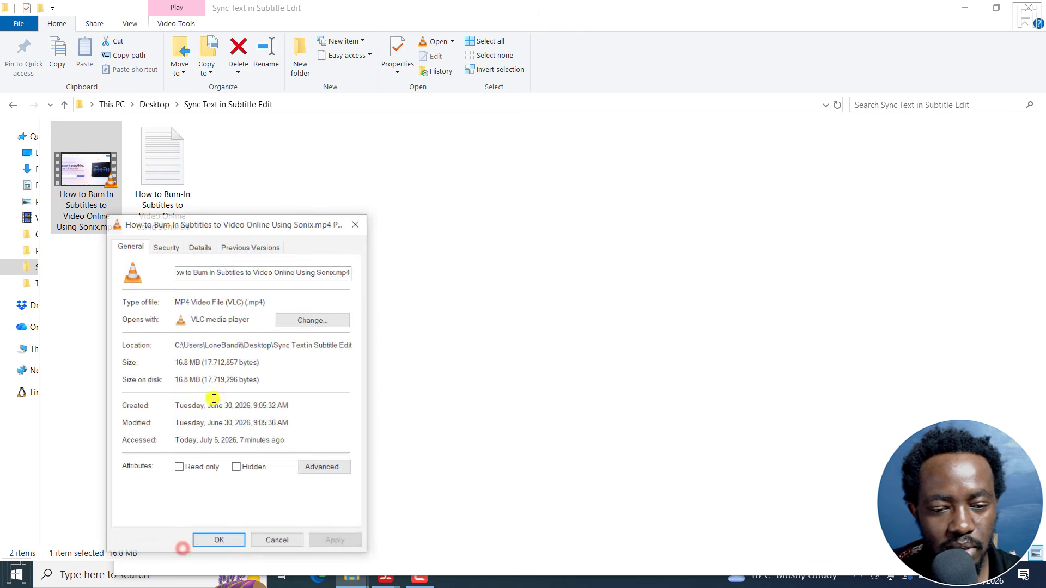
pyautogui.click(200, 248)
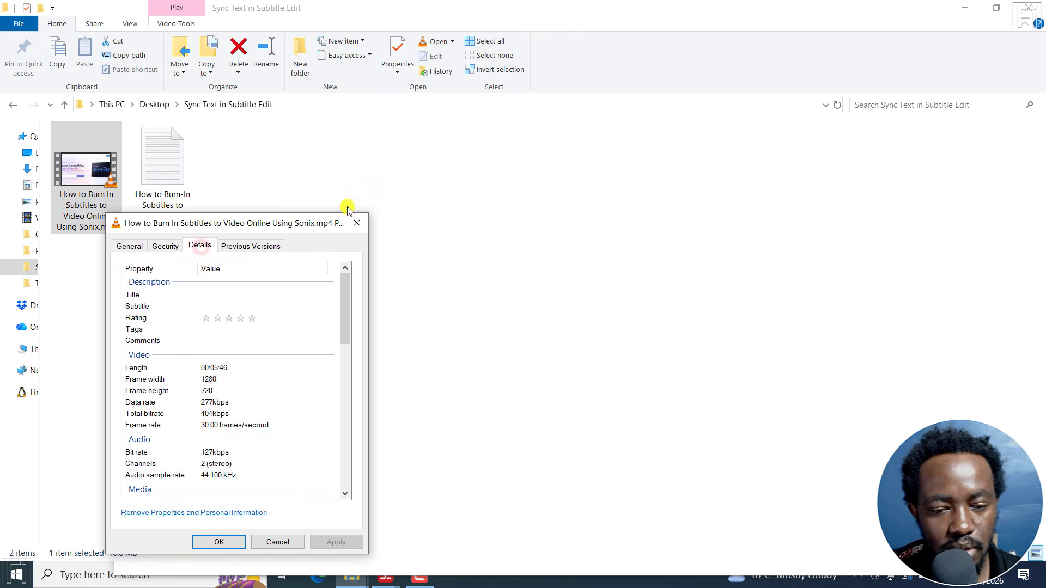
pyautogui.click(358, 221)
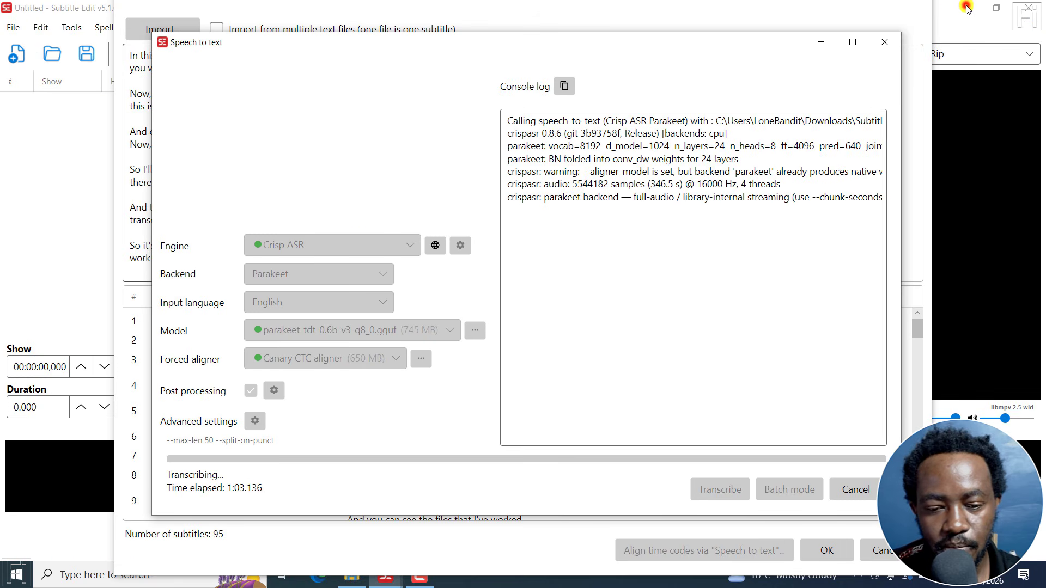
pyautogui.click(965, 8)
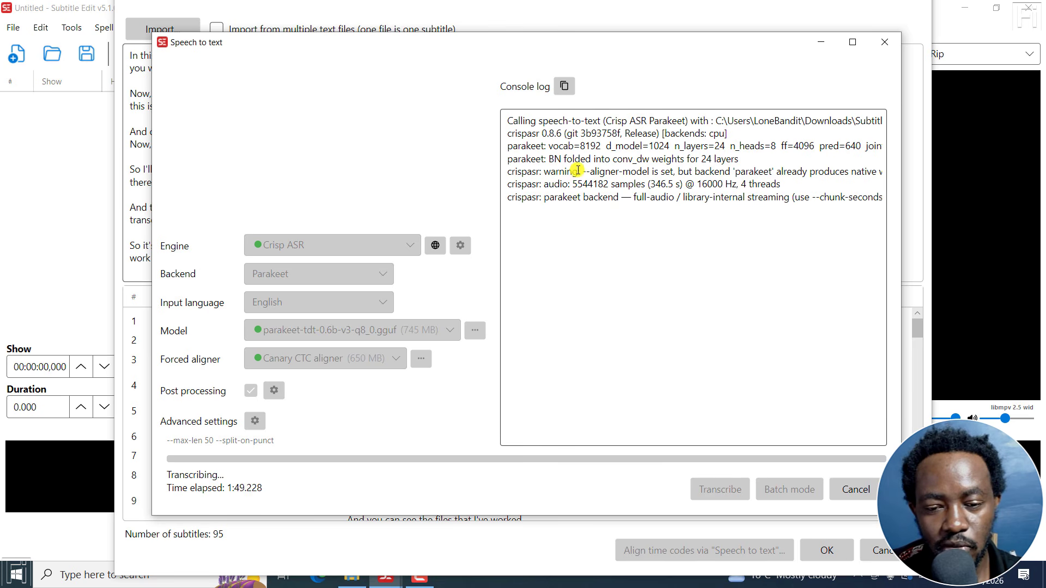
# Read the full forced-aligner warning for the parakeet backend in the console log while the transcription runs
pyautogui.moveTo(596, 172); pyautogui.dragTo(906, 173)
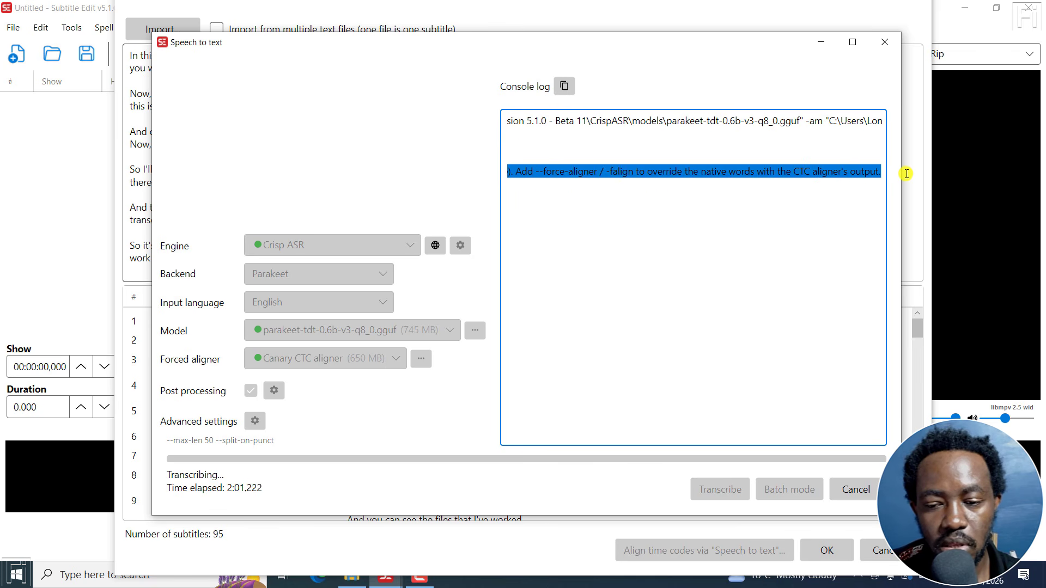
pyautogui.moveTo(913, 178); pyautogui.dragTo(822, 174)
pyautogui.click(714, 158)
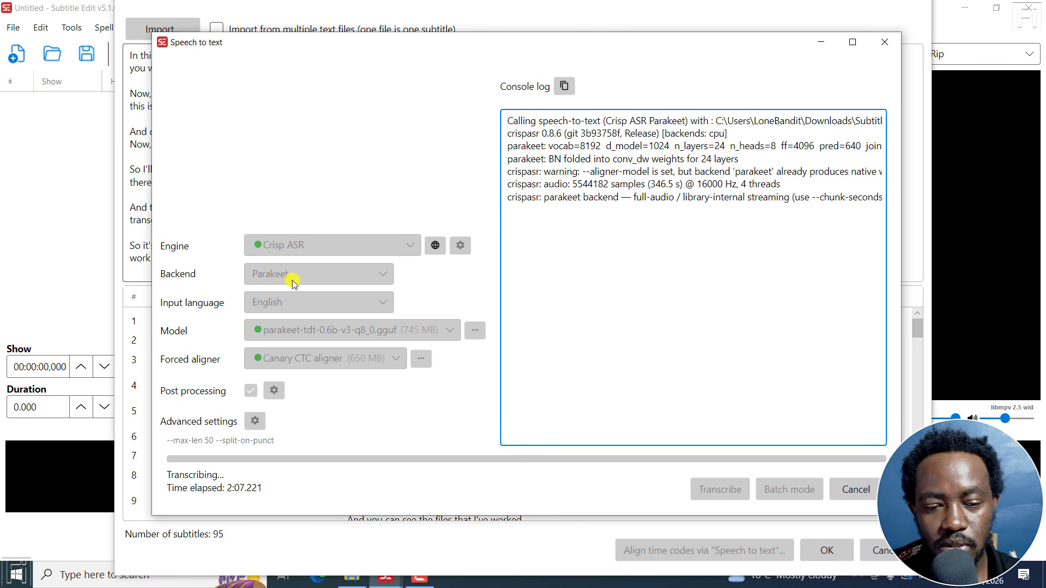
pyautogui.moveTo(795, 171); pyautogui.dragTo(652, 174)
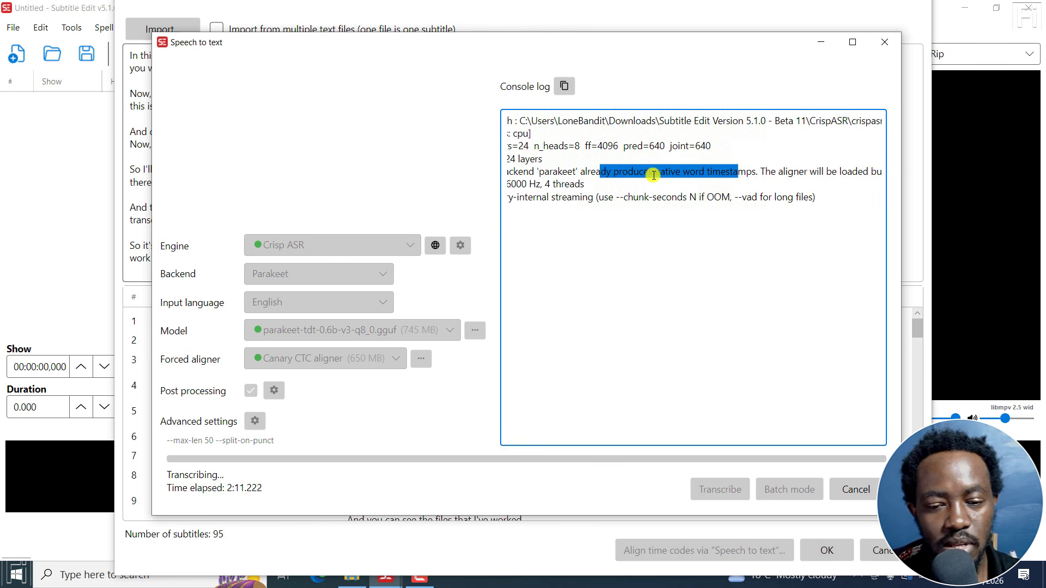
pyautogui.click(628, 178)
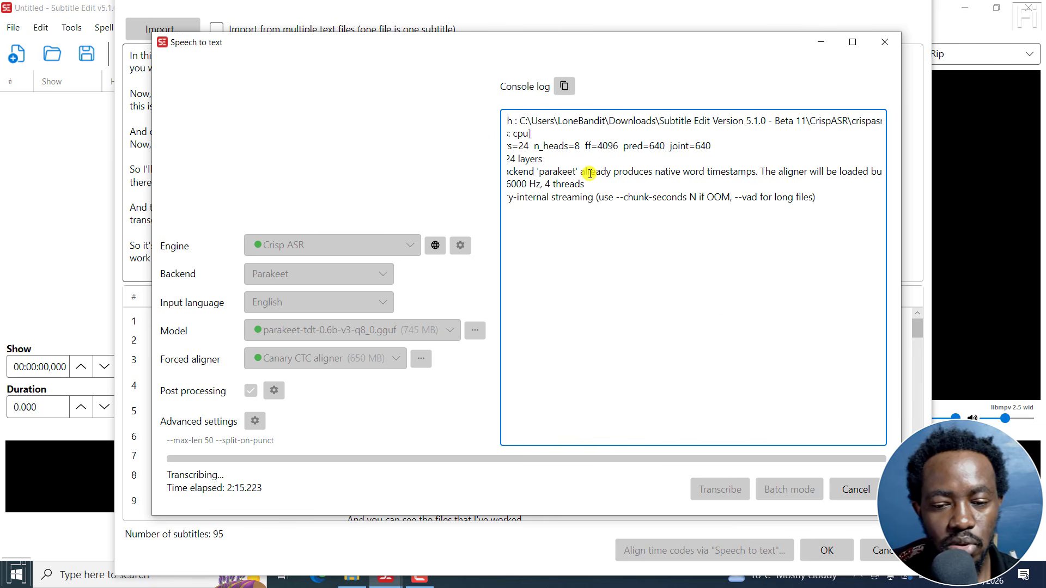
pyautogui.moveTo(590, 173); pyautogui.dragTo(548, 161)
pyautogui.click(549, 161)
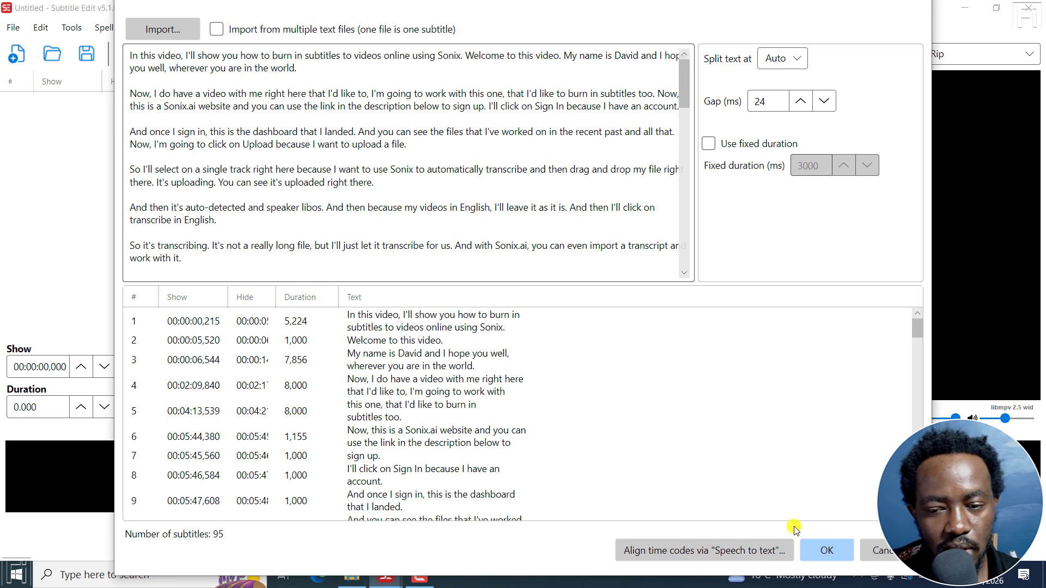
# Accept the plain text import with the aligned time codes and look through the subtitle list to its last line
pyautogui.click(836, 544)
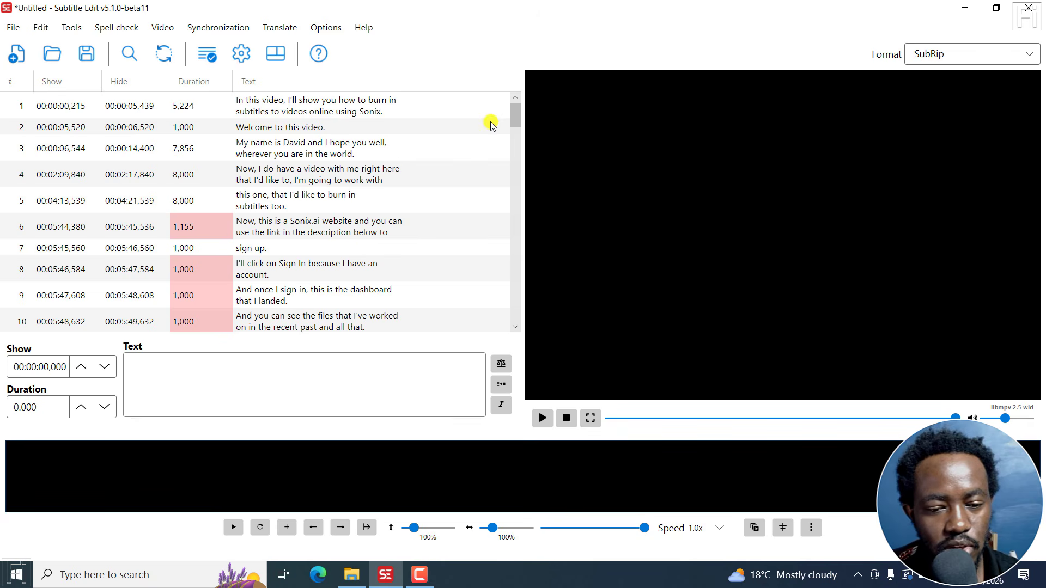
pyautogui.moveTo(515, 115); pyautogui.dragTo(497, 327)
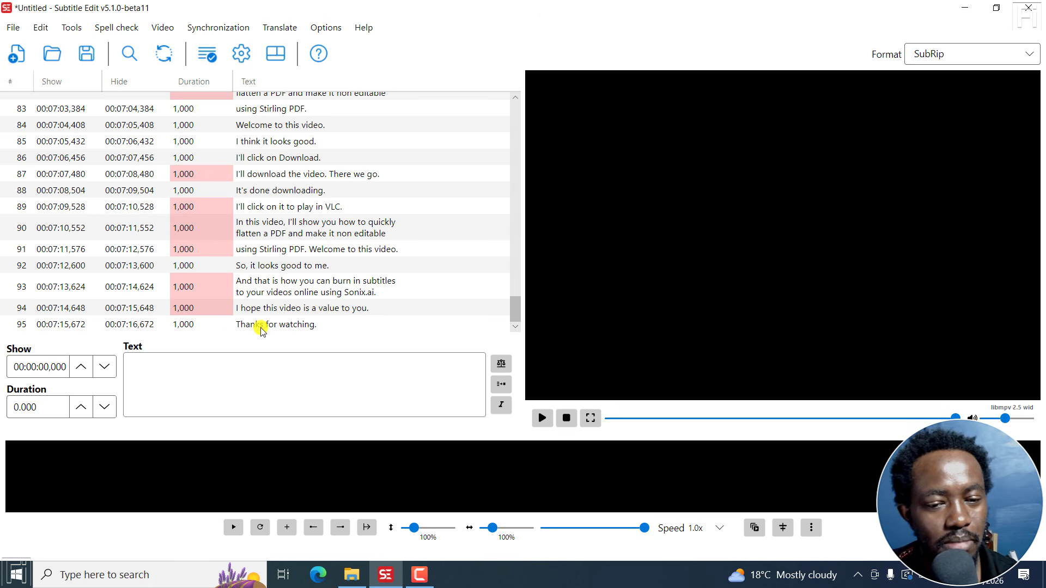
pyautogui.moveTo(514, 303); pyautogui.dragTo(524, 188)
# Open the video How to Burn In Subtitles to Video Online Using Sonix.mp4 alongside the imported subtitles
pyautogui.click(161, 27)
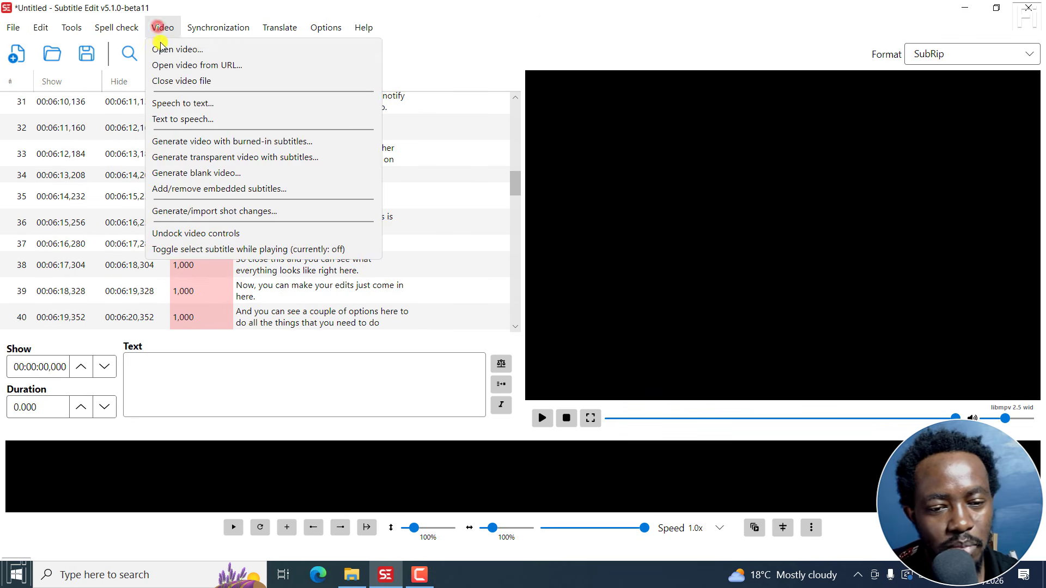
pyautogui.click(164, 53)
pyautogui.click(105, 116)
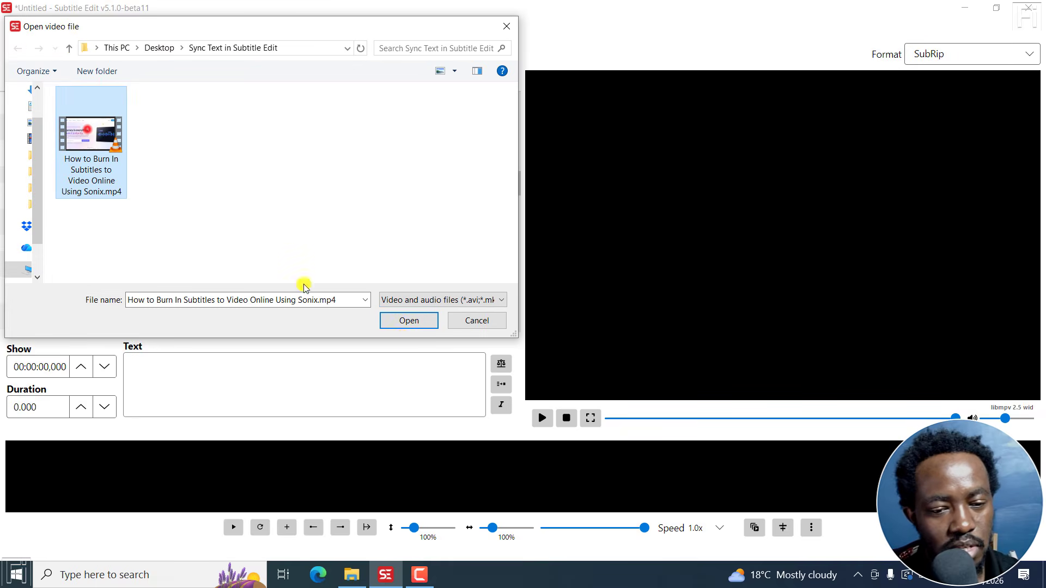
pyautogui.click(403, 317)
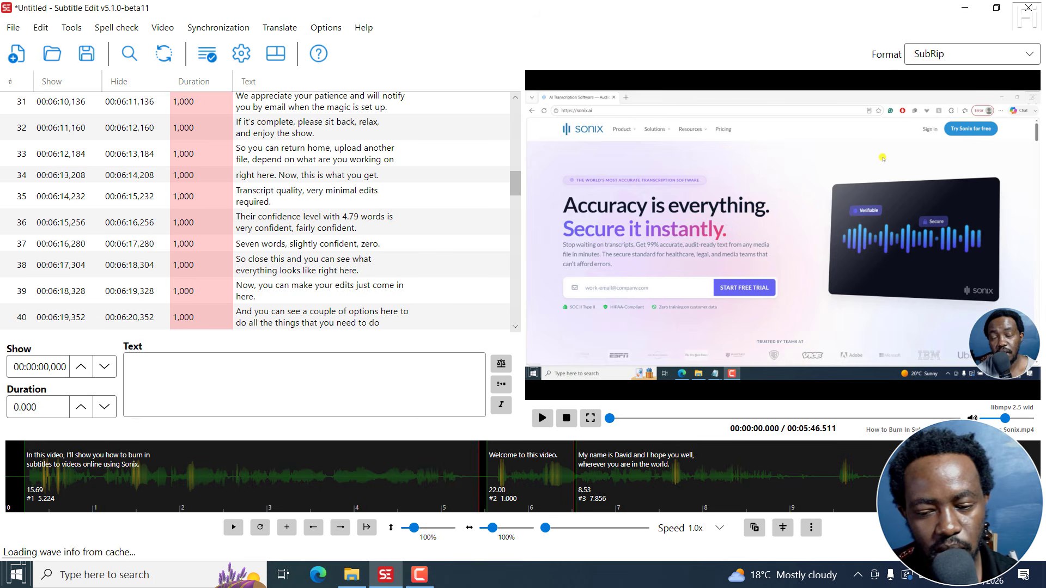
# Check the time codes of subtitle line 40 and several of the final lines against the video
pyautogui.click(285, 316)
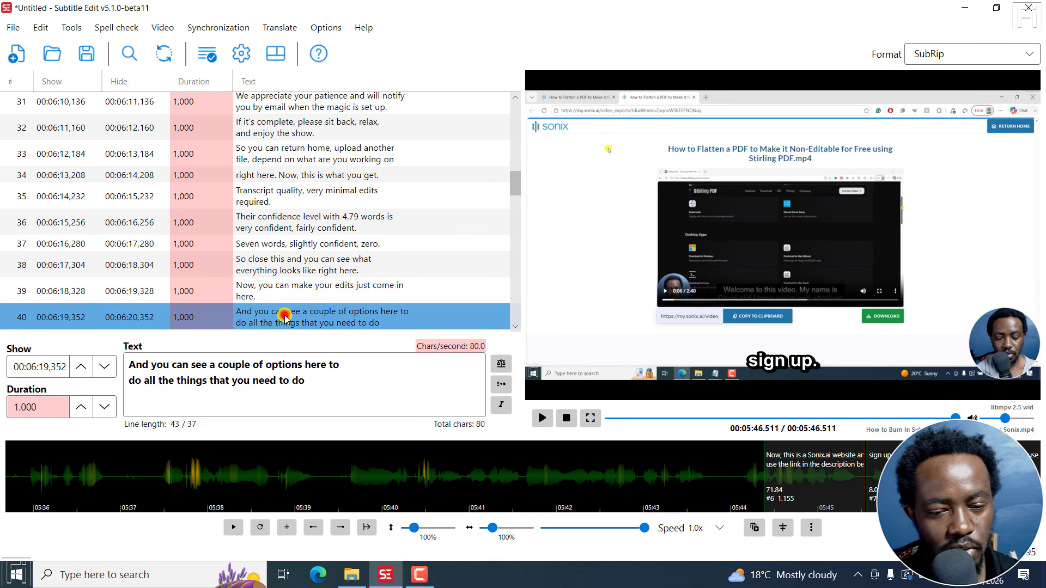
pyautogui.moveTo(515, 180); pyautogui.dragTo(517, 303)
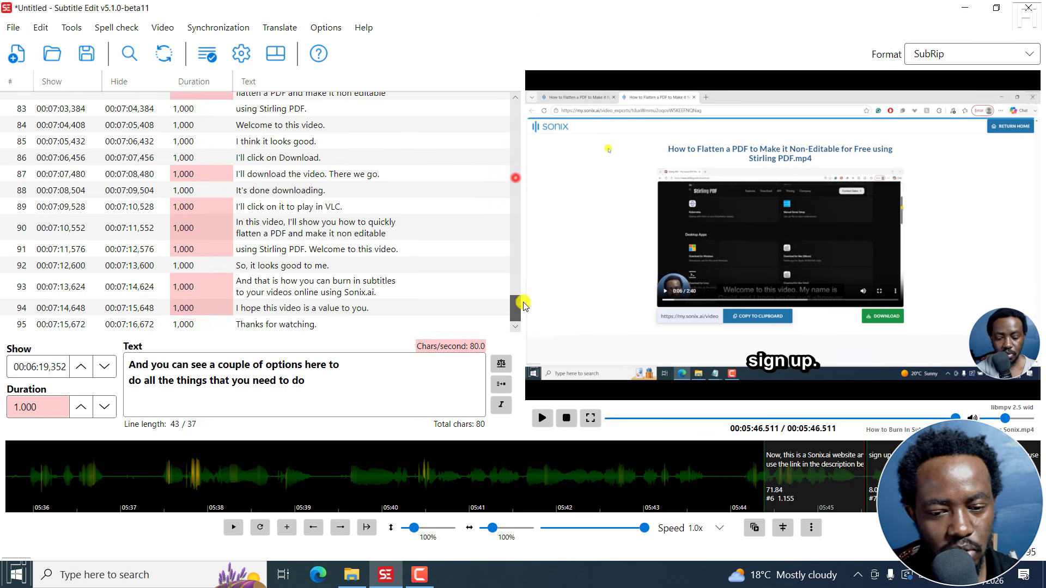
pyautogui.click(301, 324)
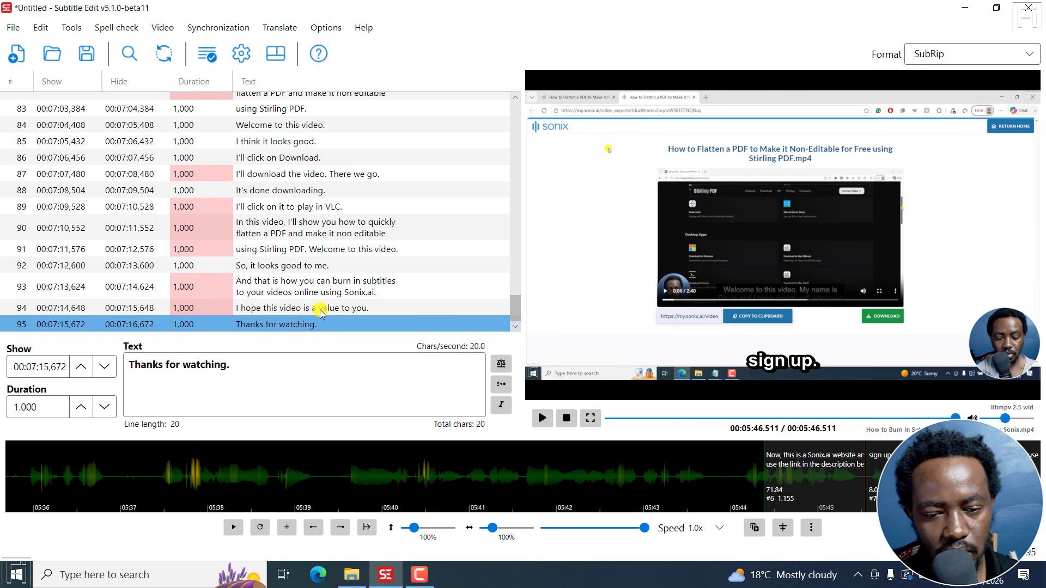
pyautogui.click(322, 310)
pyautogui.click(327, 281)
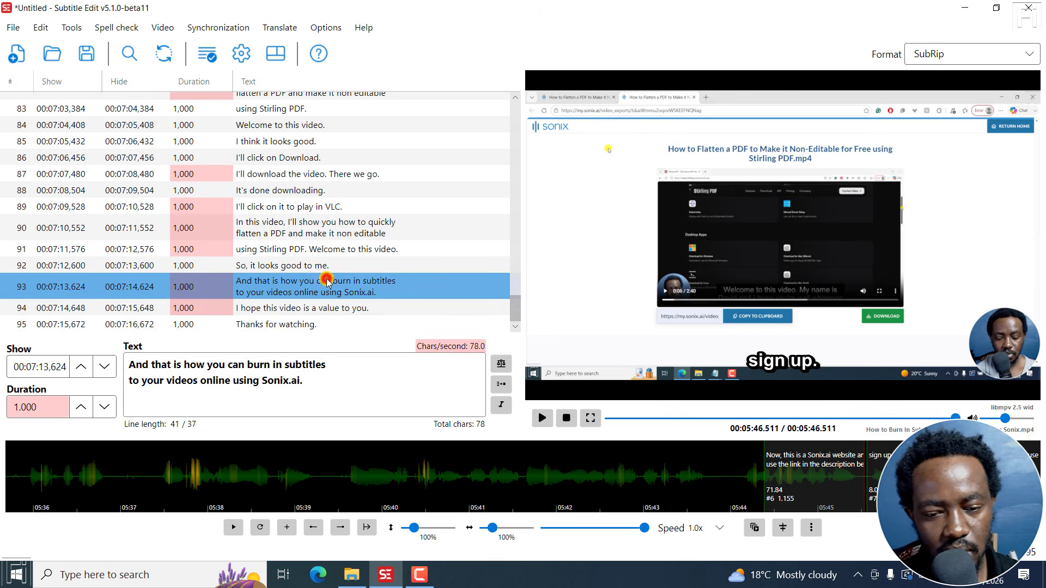
pyautogui.click(298, 252)
pyautogui.click(312, 205)
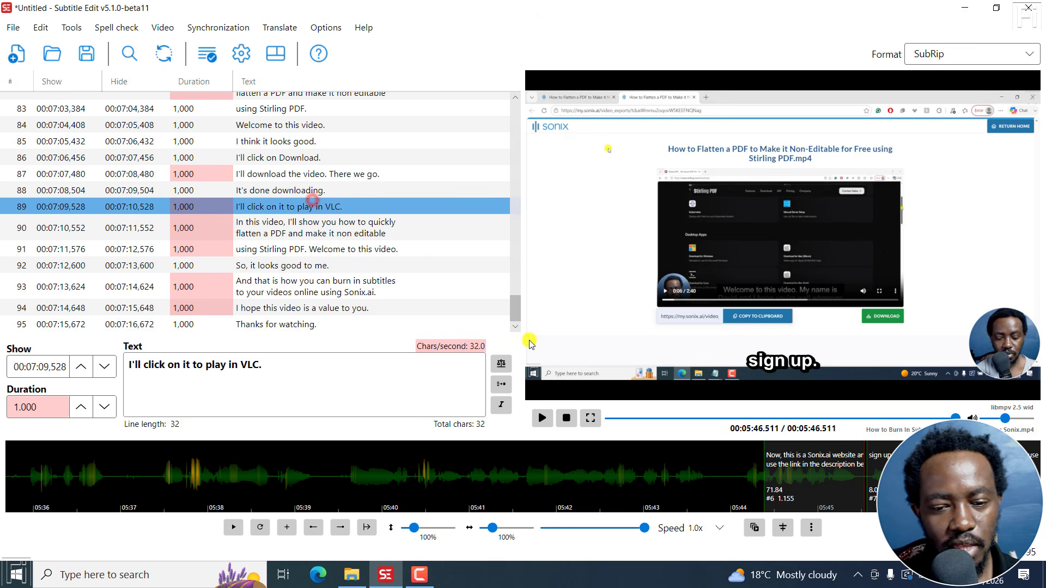
pyautogui.moveTo(515, 309); pyautogui.dragTo(524, 98)
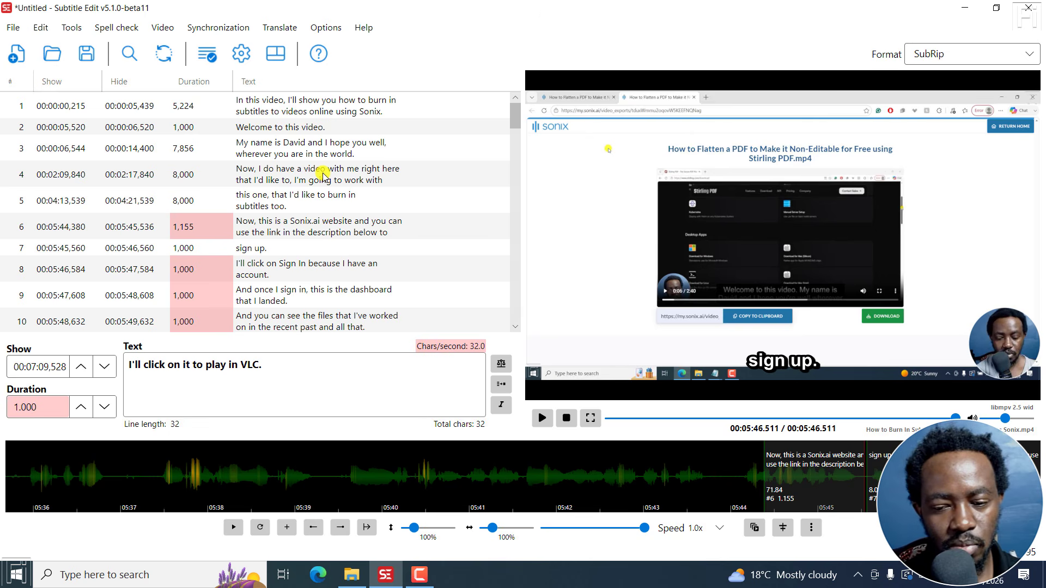
# Inspect line 5, play the video from the first subtitle line, and pause during line 3 to check the synchronization
pyautogui.click(278, 190)
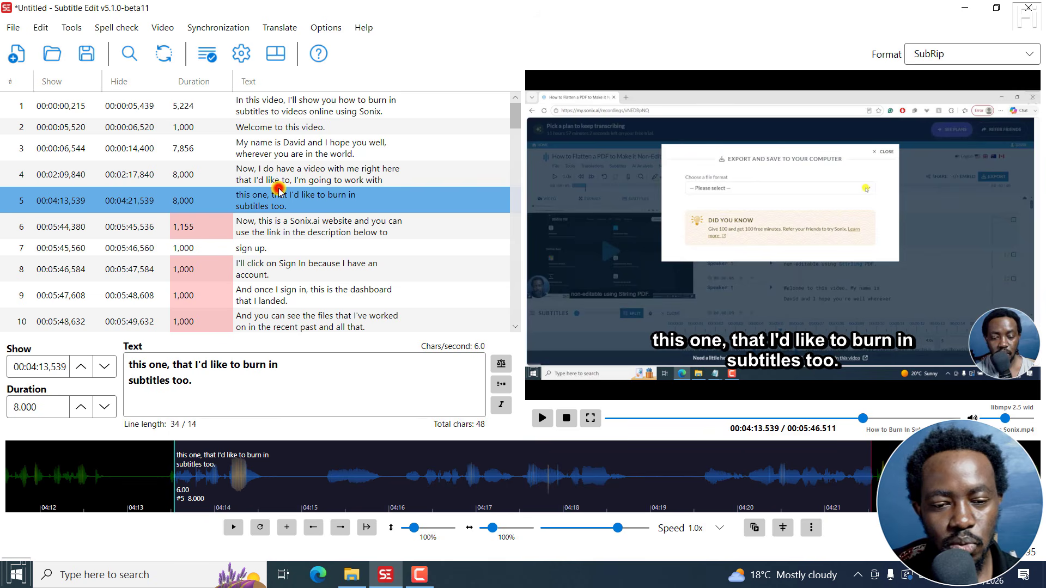
pyautogui.click(313, 116)
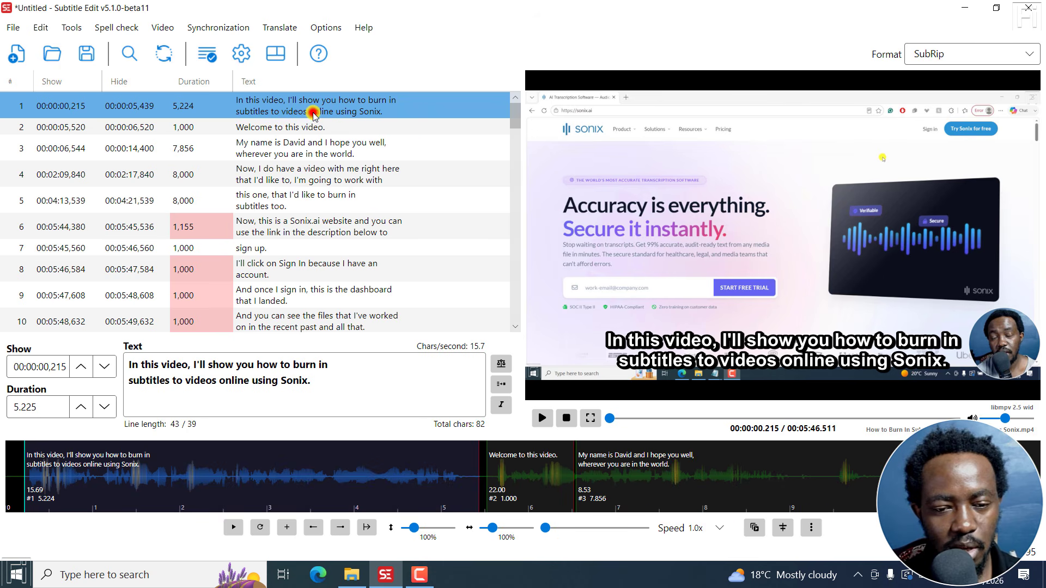
pyautogui.click(541, 418)
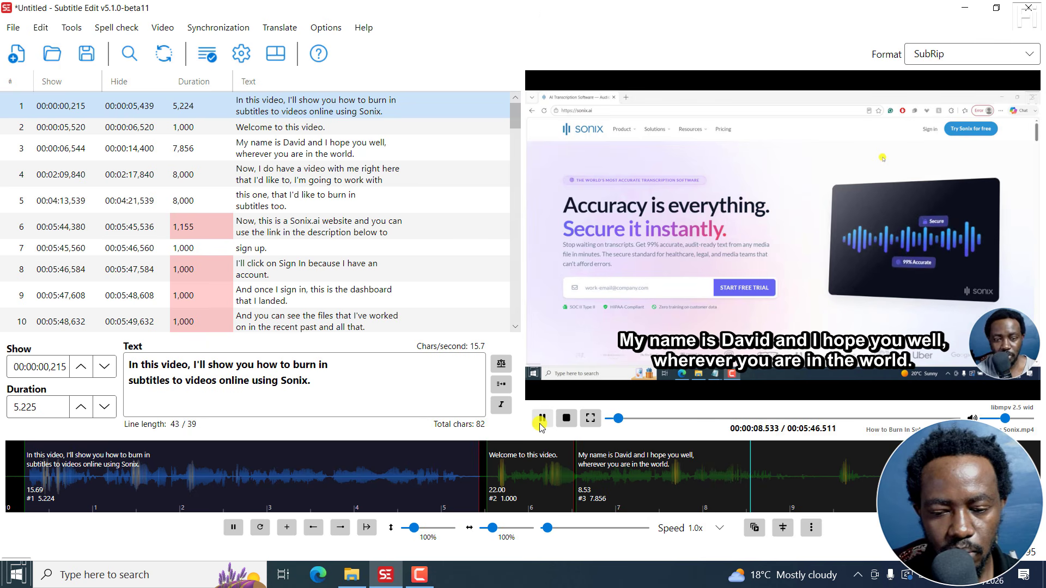
pyautogui.click(542, 419)
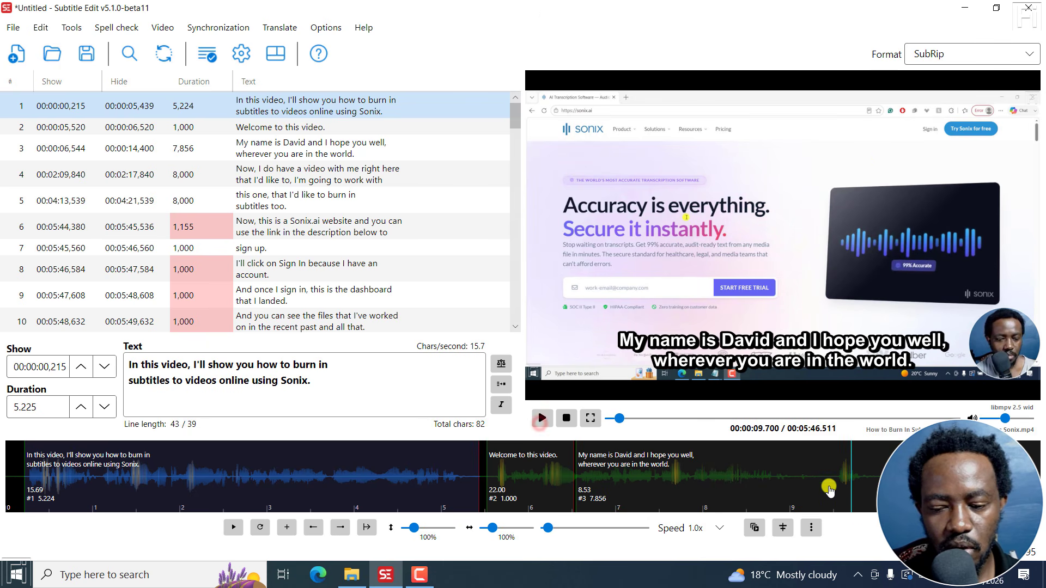
pyautogui.click(829, 481)
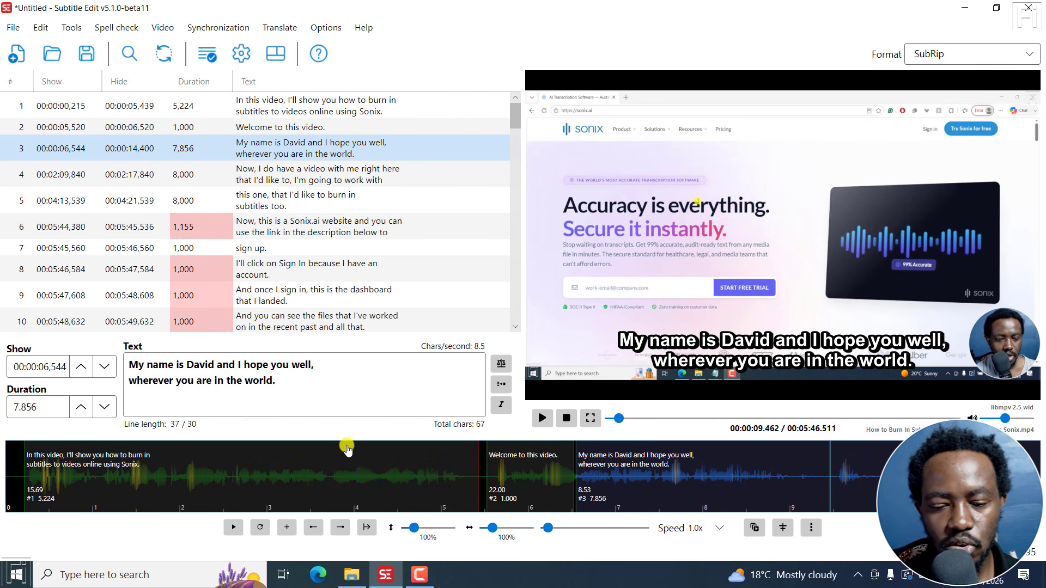
# Adjust subtitle line 4 on the waveform so that it starts at about 00:02:07,877
pyautogui.click(284, 179)
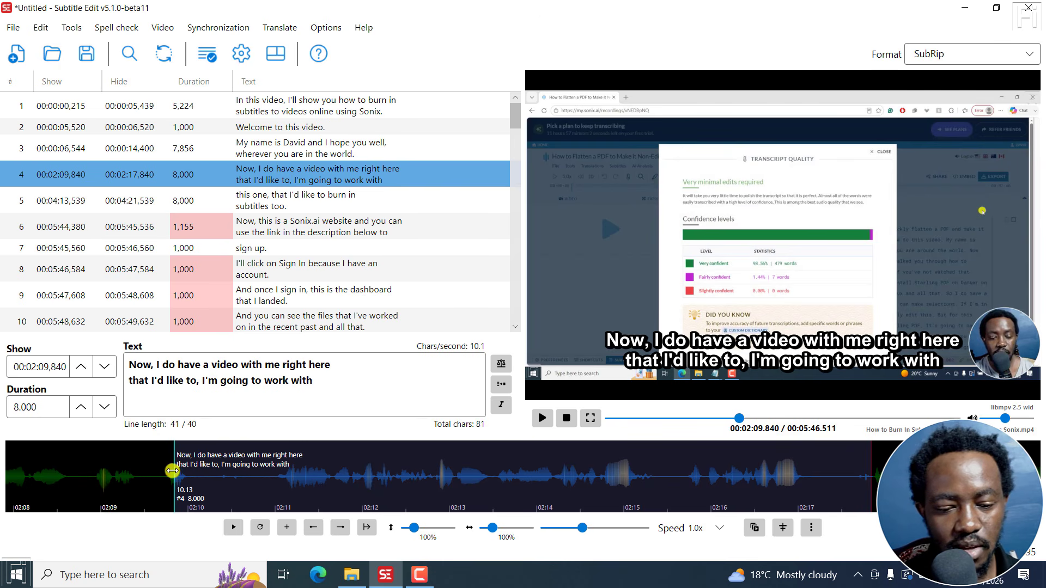
pyautogui.moveTo(172, 461); pyautogui.dragTo(229, 477)
pyautogui.click(173, 463)
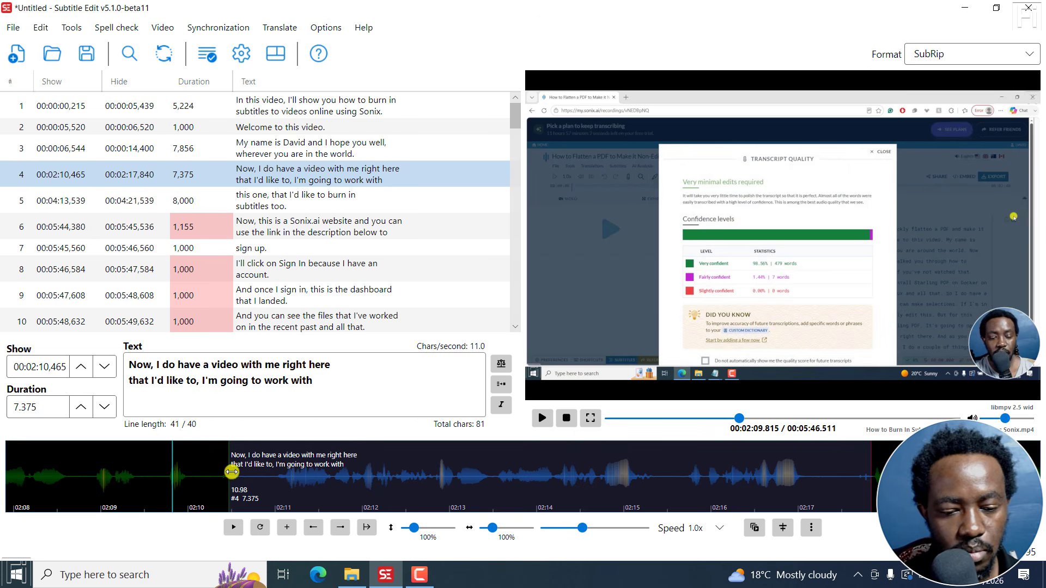
pyautogui.moveTo(229, 472); pyautogui.dragTo(8, 474)
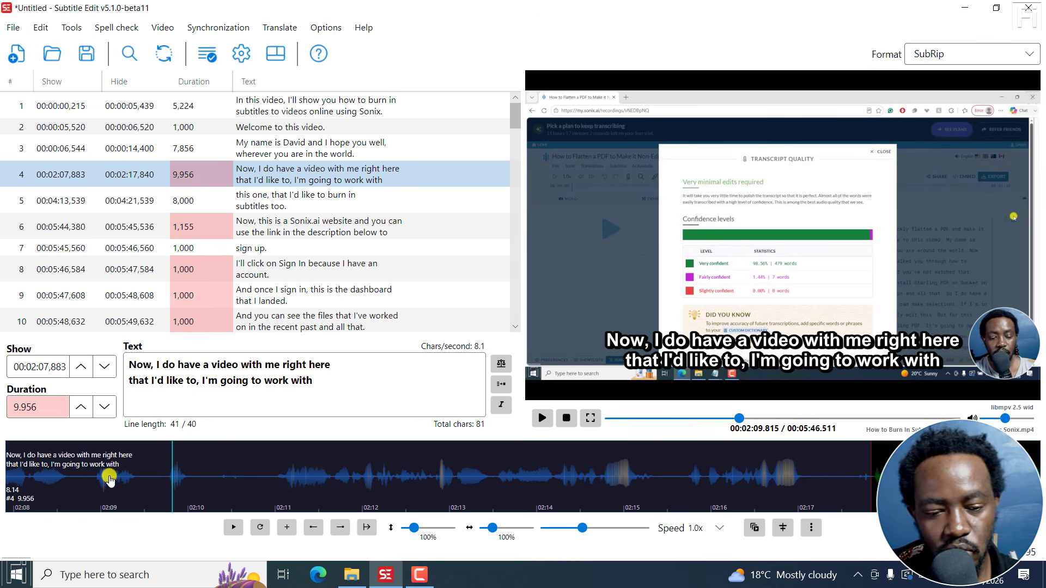
pyautogui.click(512, 493)
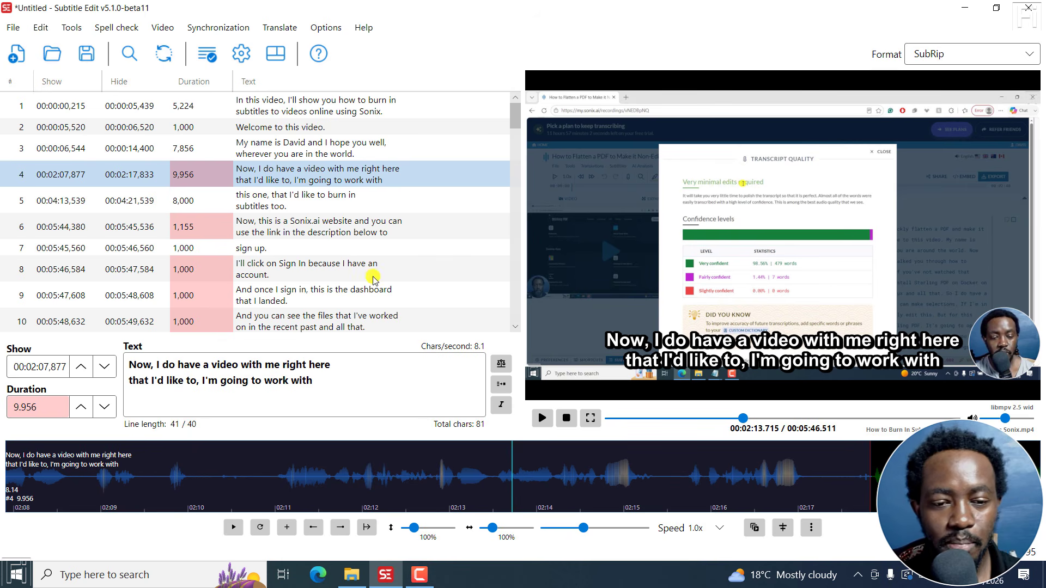
# Open the plain text import window to review its option for aligning time codes via speech to text, and close it without importing
pyautogui.click(9, 33)
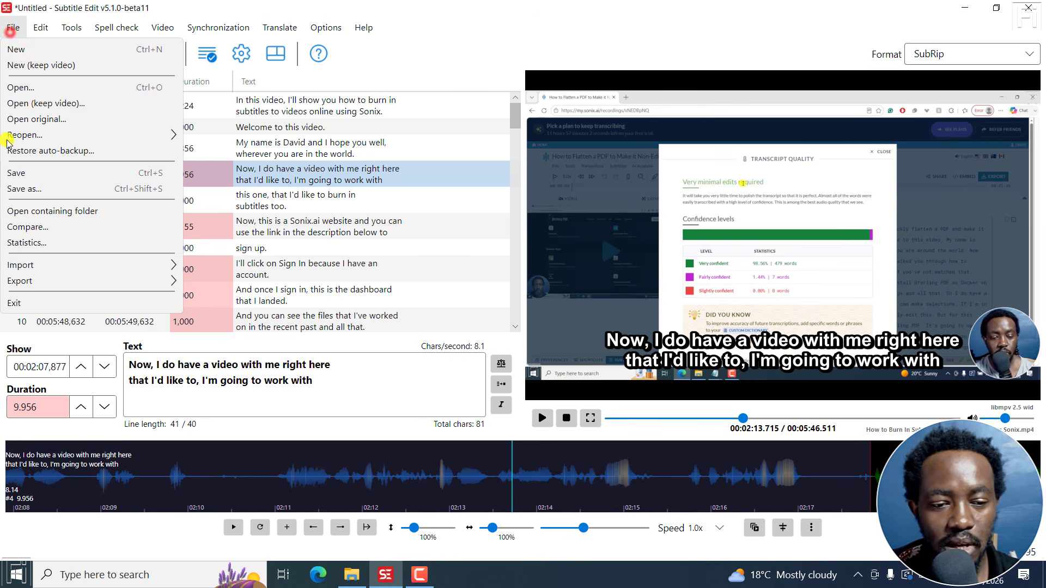
pyautogui.moveTo(32, 265)
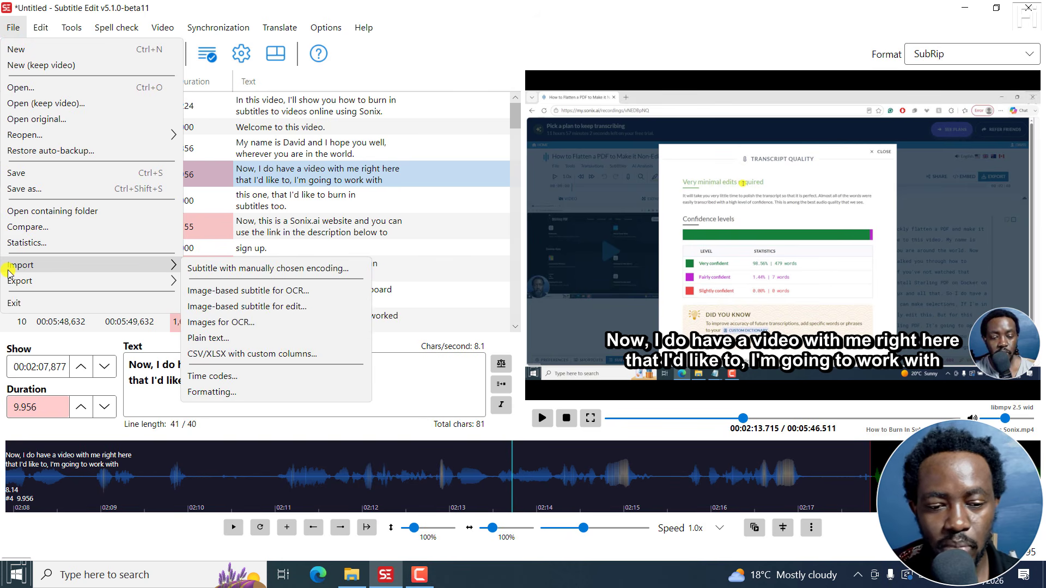
pyautogui.click(220, 338)
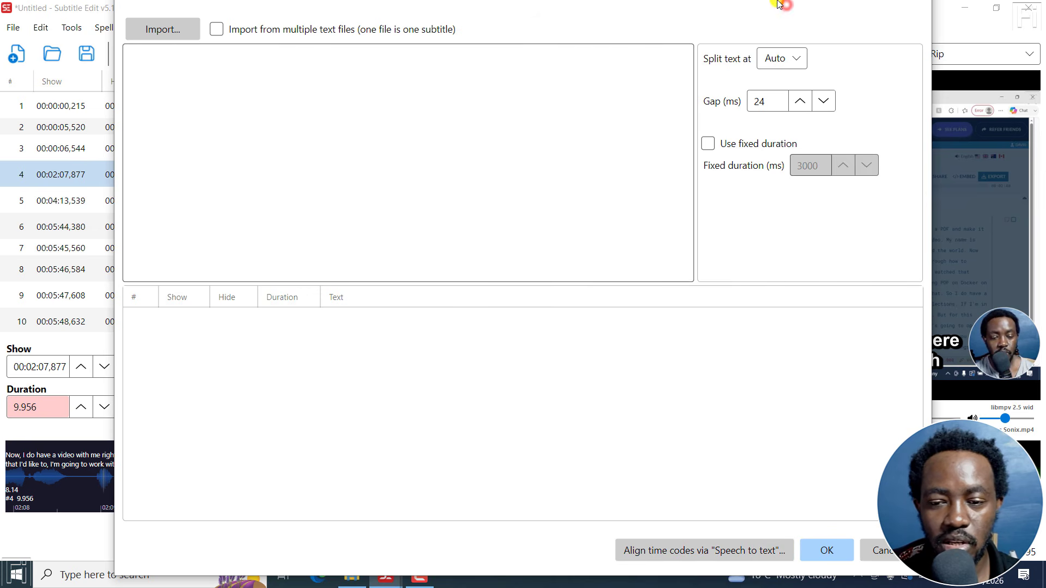
pyautogui.moveTo(779, 4); pyautogui.dragTo(778, 42)
pyautogui.click(907, 34)
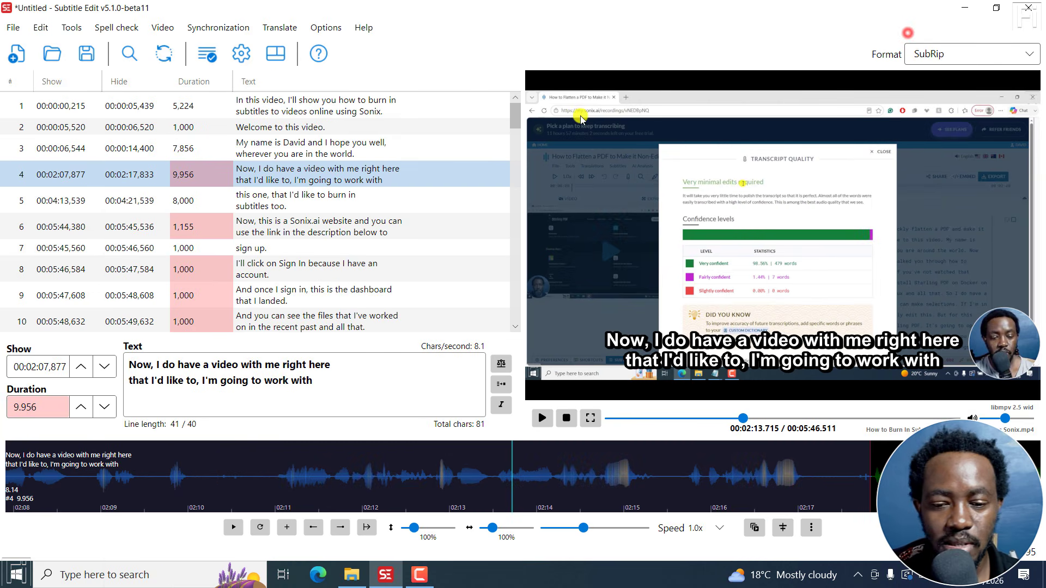